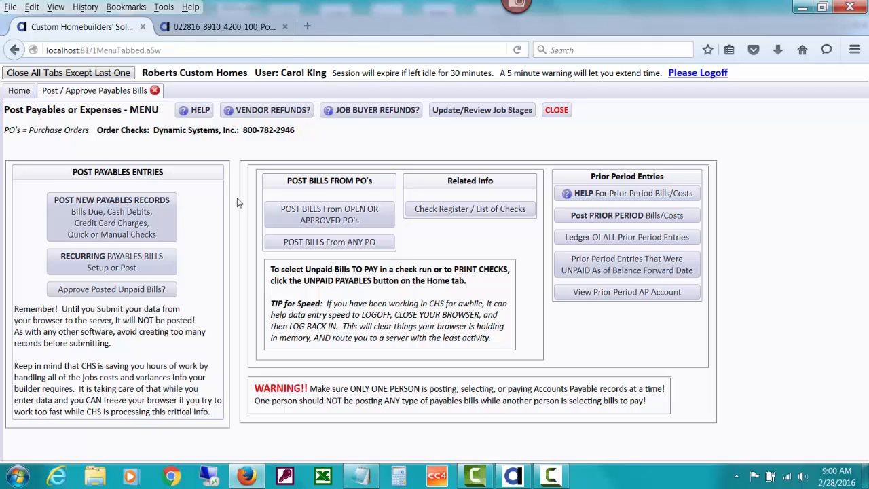
Step: Start posting a new payables record and select PROBUILD as the vendor
left_click(141, 212)
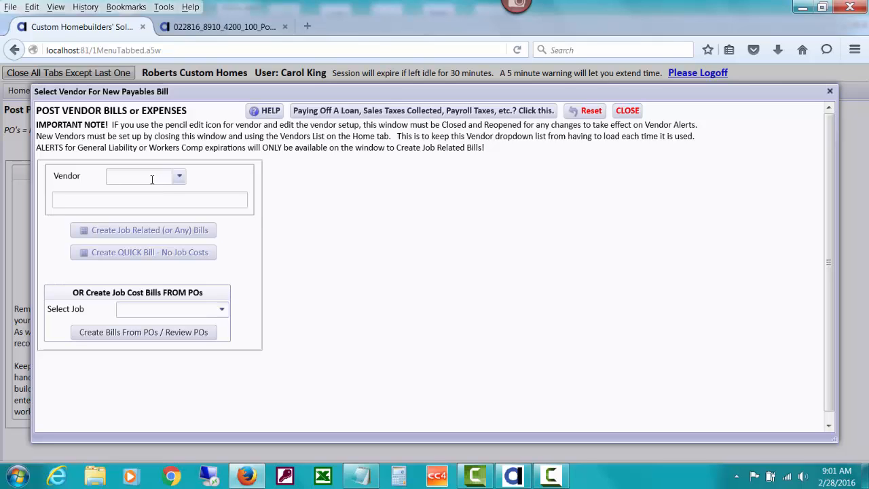
type("pro")
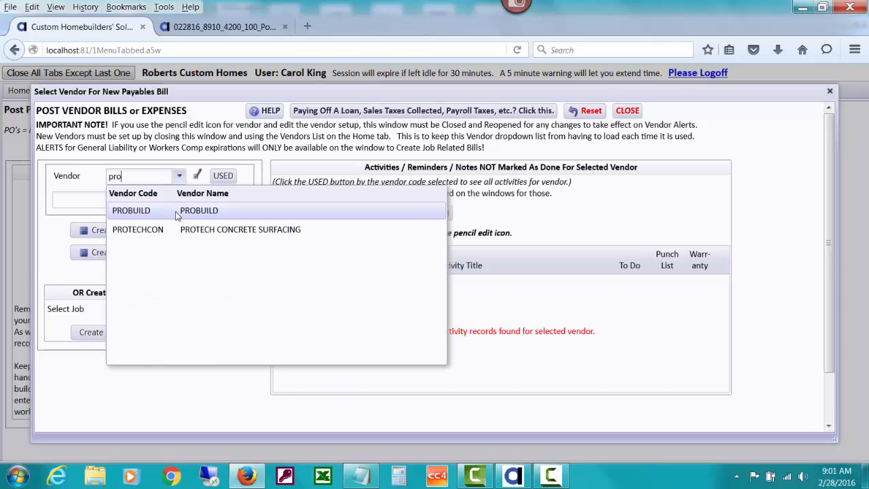
left_click(177, 215)
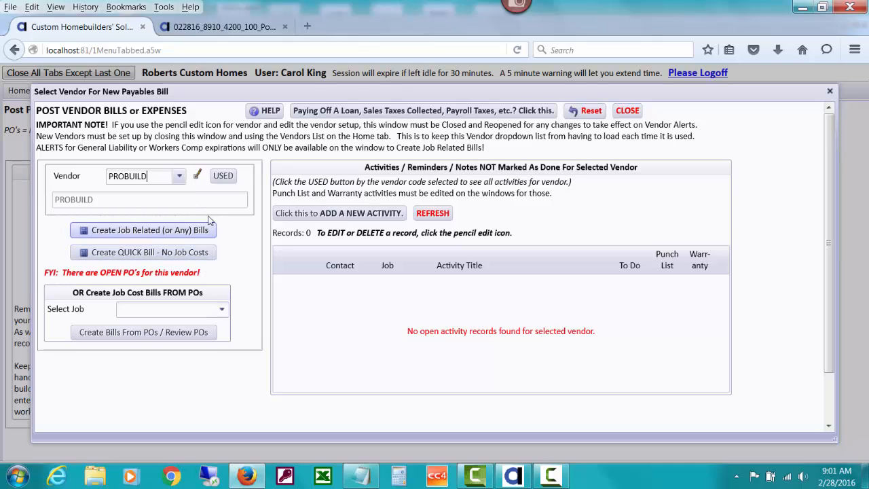
Step: Review the payment discount terms in PROBUILD's vendor setup and read the help on the discount percent
left_click(197, 177)
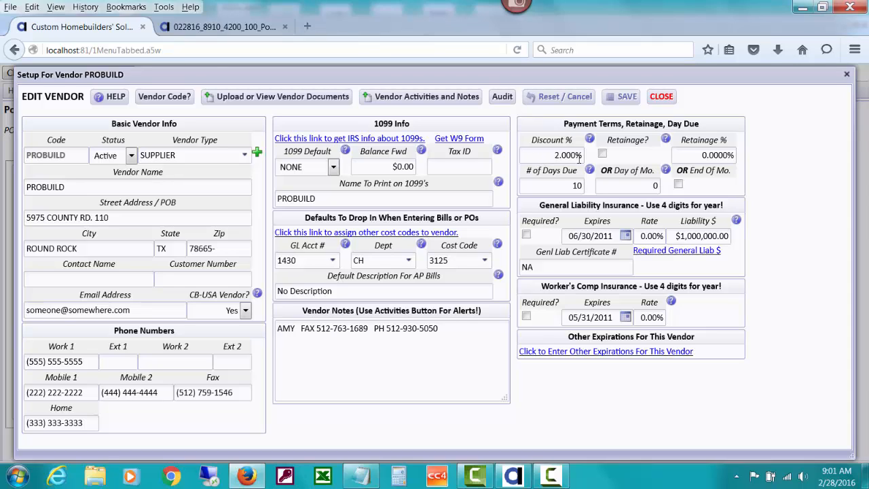
mouse_move(570, 144)
mouse_move(568, 186)
left_click(589, 140)
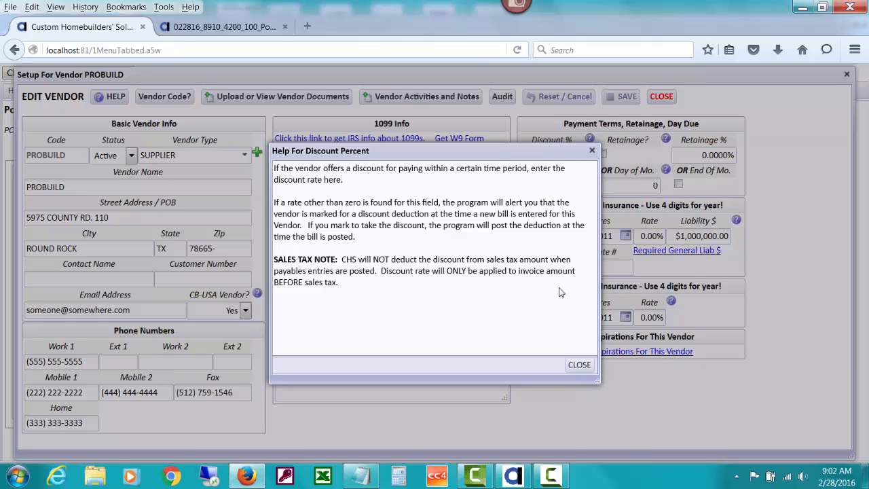
left_click(578, 365)
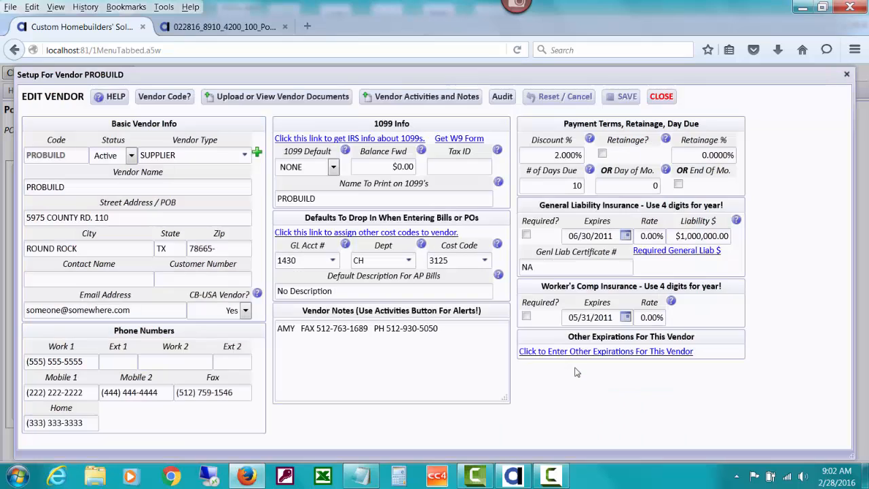
left_click(660, 97)
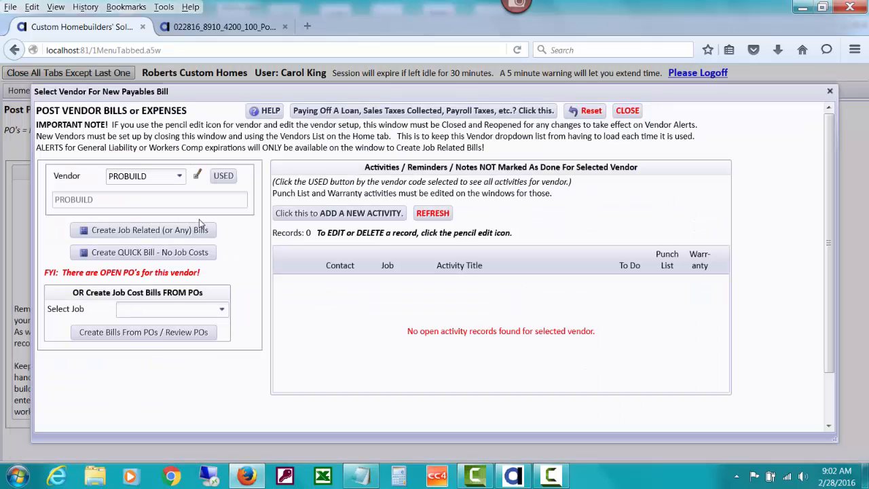
Step: Create a job-related bill for PROBUILD, choosing to deduct the payment discount without posting it to job costs
left_click(190, 231)
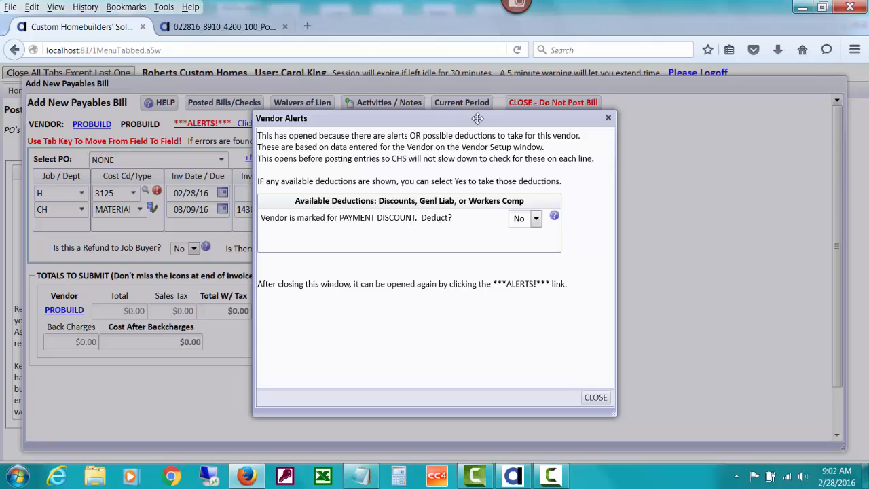
left_click_drag(471, 117, 378, 120)
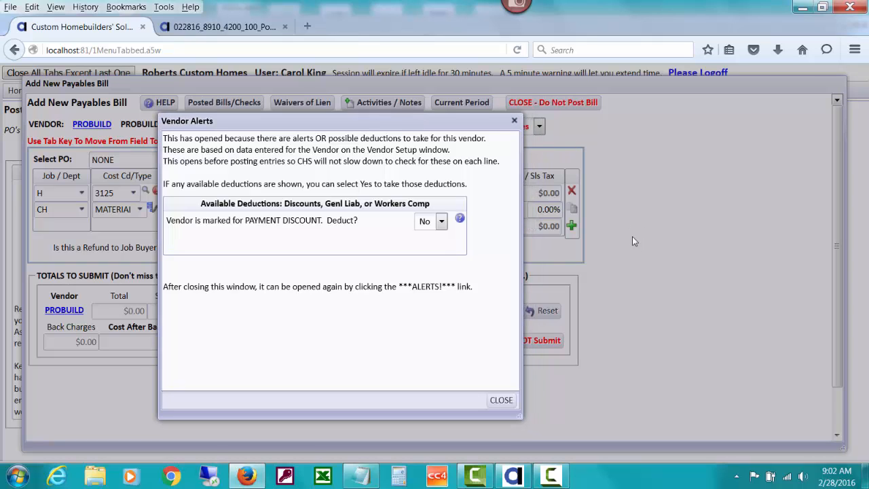
mouse_move(458, 120)
left_mouse_down()
mouse_move(475, 260)
mouse_move(475, 171)
mouse_move(449, 112)
left_mouse_up()
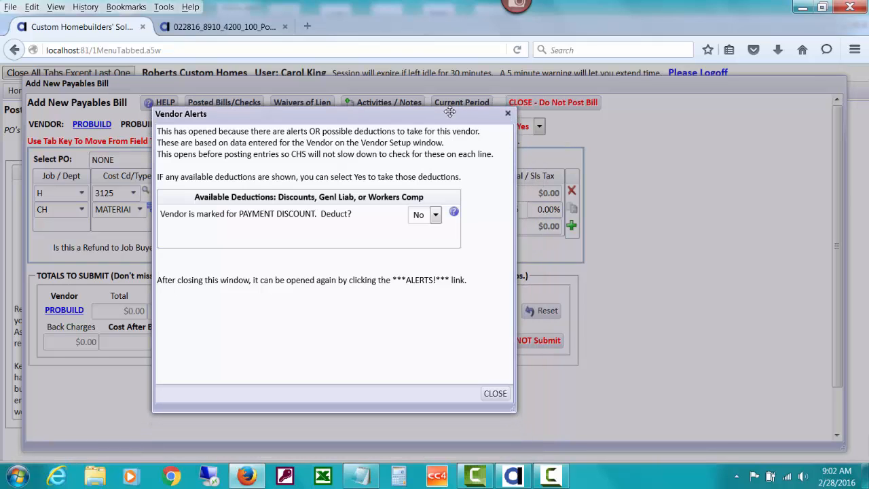
left_click(436, 215)
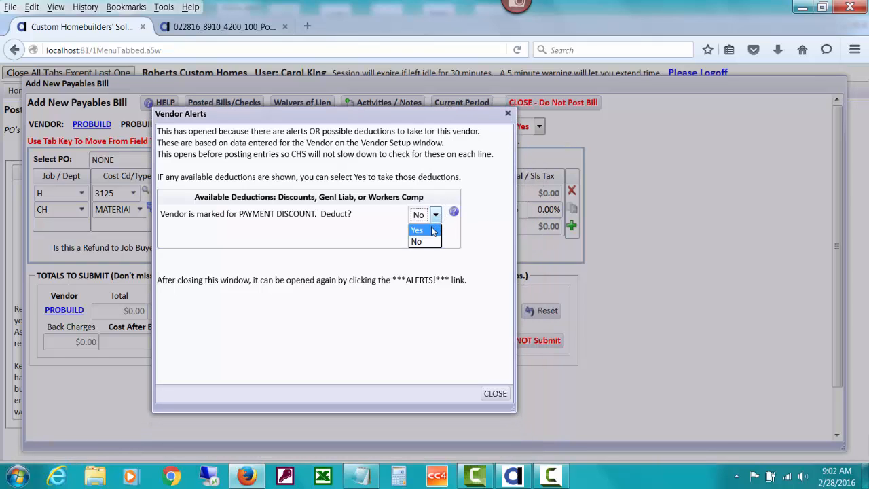
left_click(433, 230)
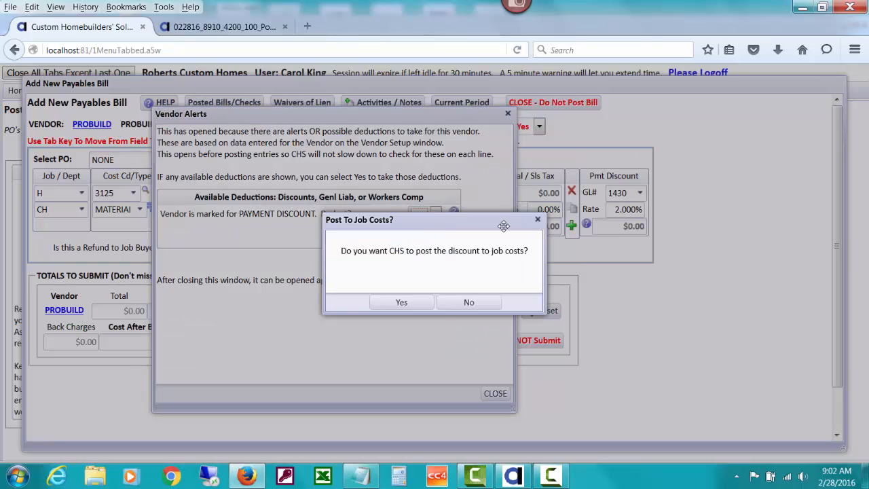
left_click_drag(500, 227, 410, 244)
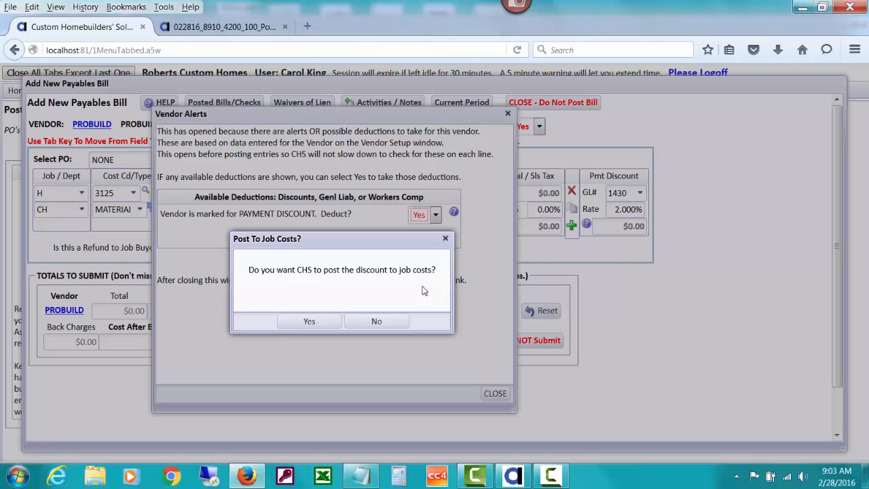
left_click(377, 321)
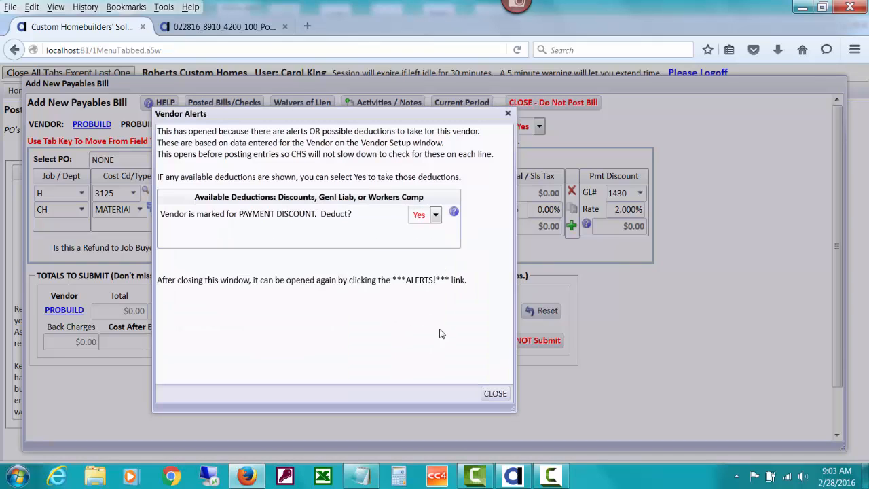
left_click(495, 394)
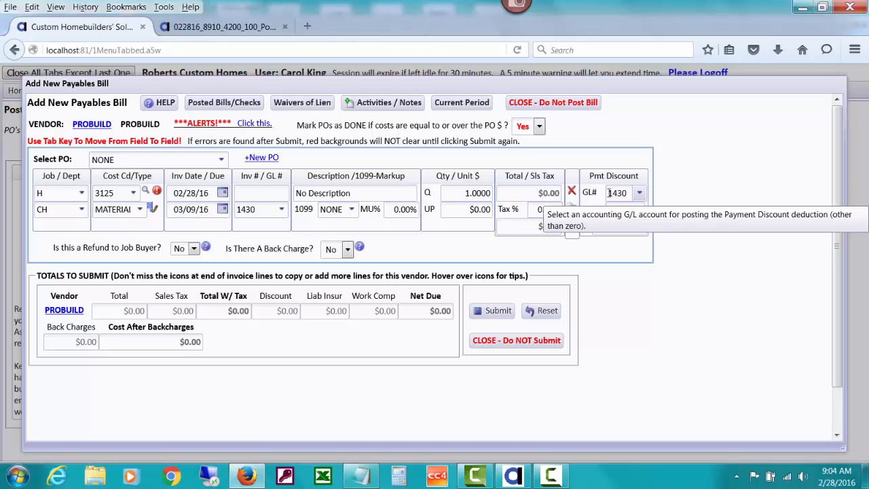
Step: Check the bill's GL account choices and select the Materials-Floor Framing purchase order for job VISTAV3811
left_click(280, 210)
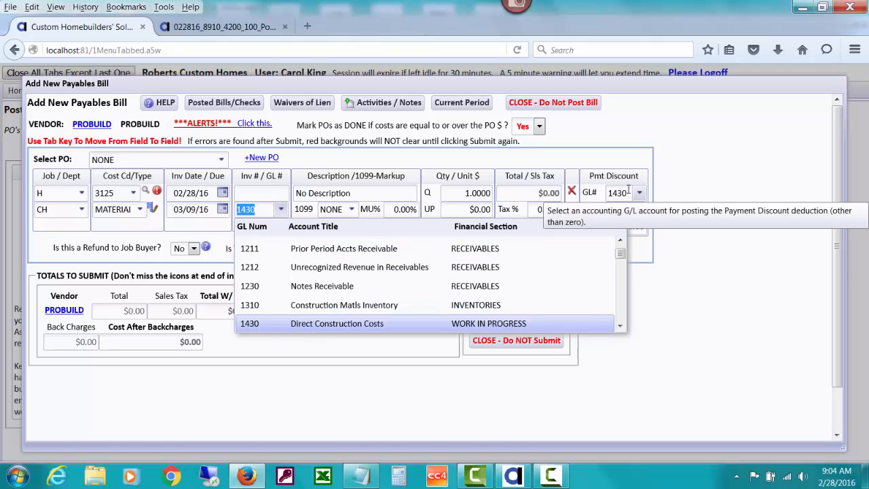
left_click(665, 196)
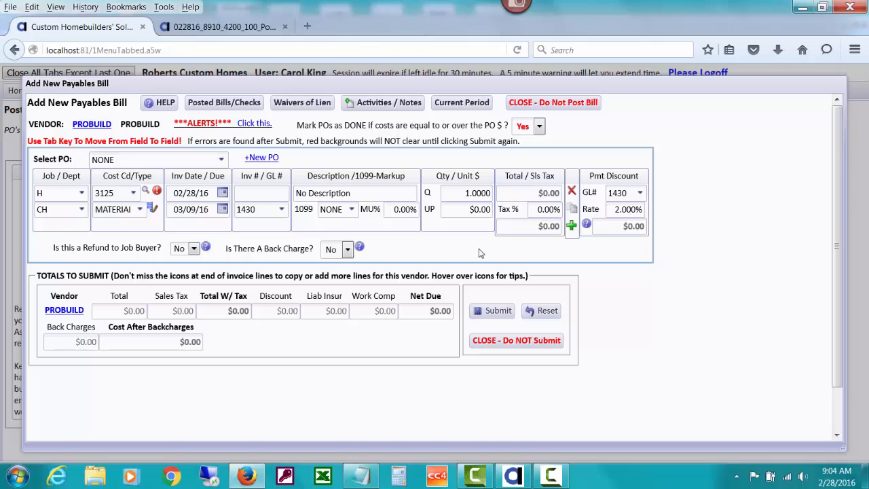
left_click(221, 161)
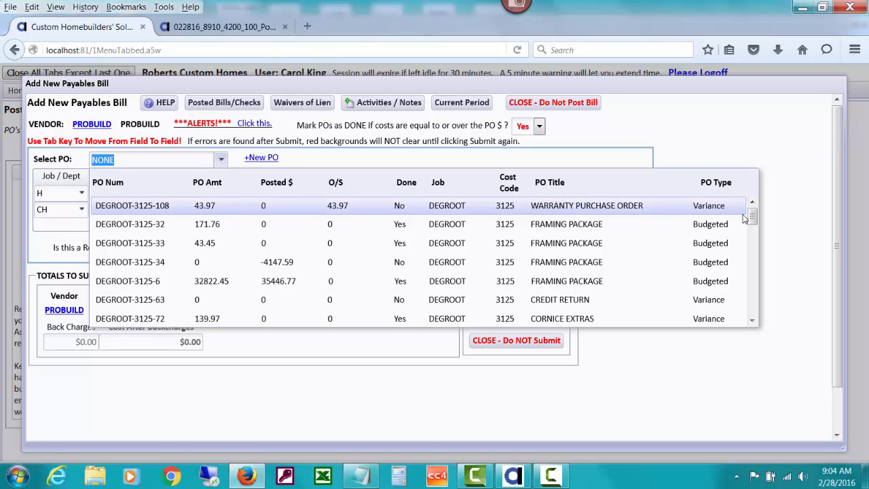
left_click_drag(752, 217, 759, 318)
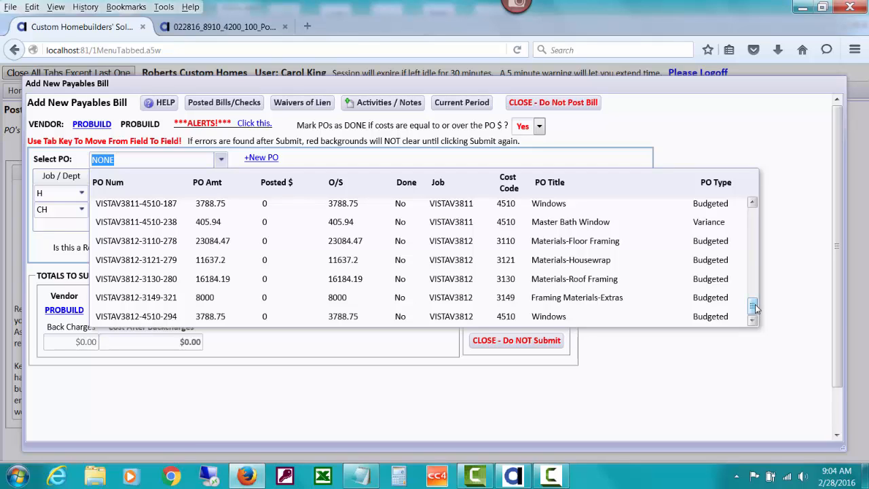
left_click_drag(754, 308, 751, 285)
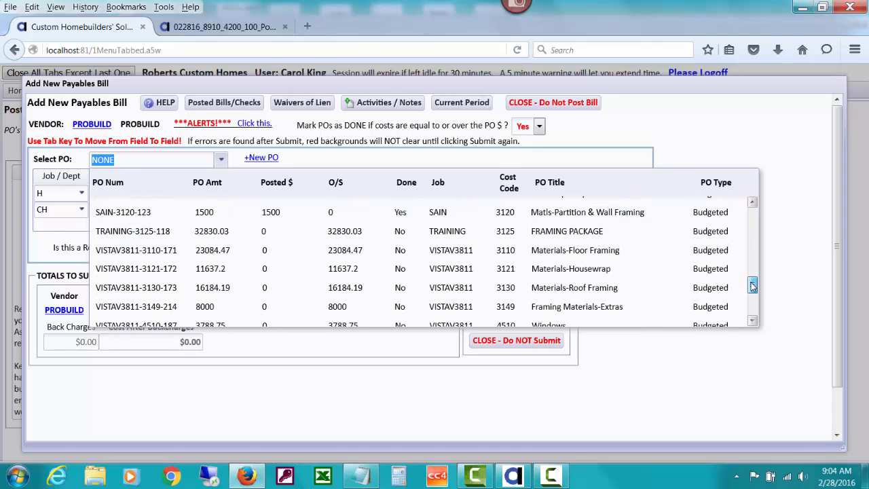
left_click(361, 250)
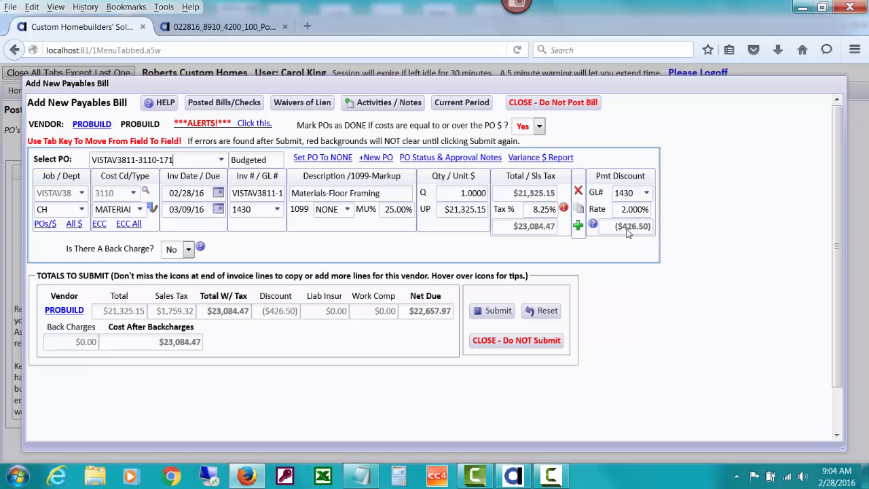
Step: Set the payment discount's GL account to 3450 Earned Discounts
left_click(645, 194)
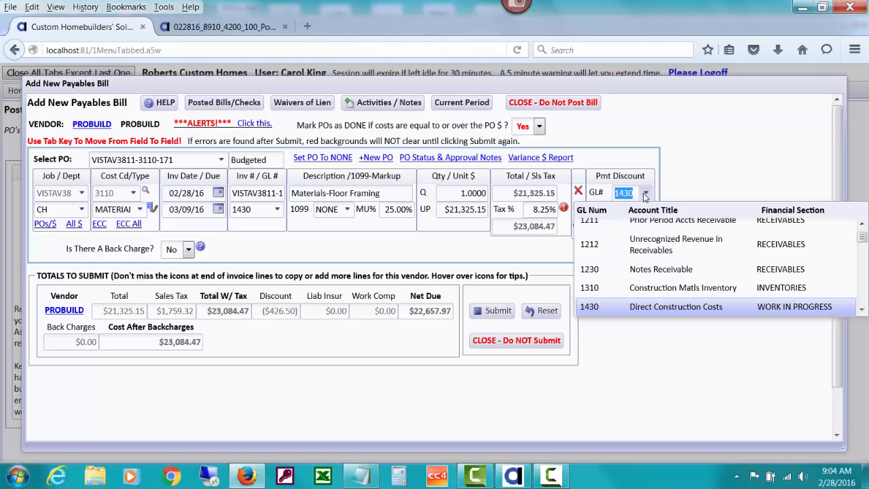
type("3")
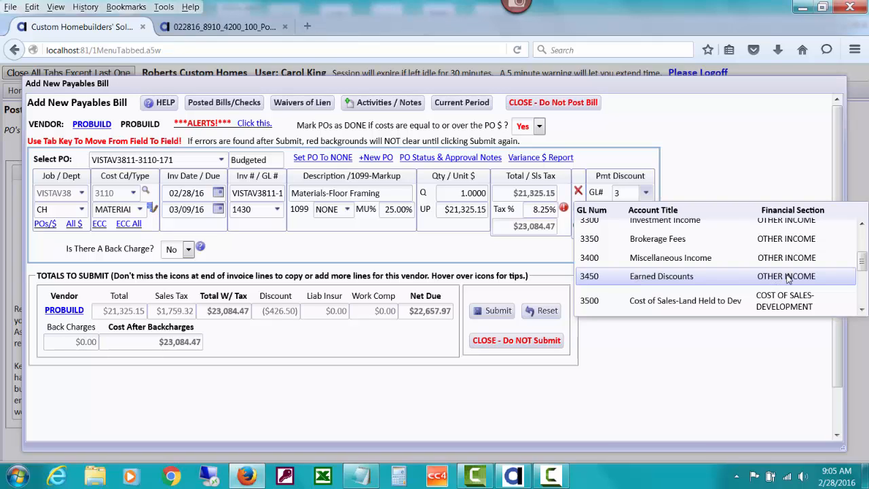
left_click(657, 276)
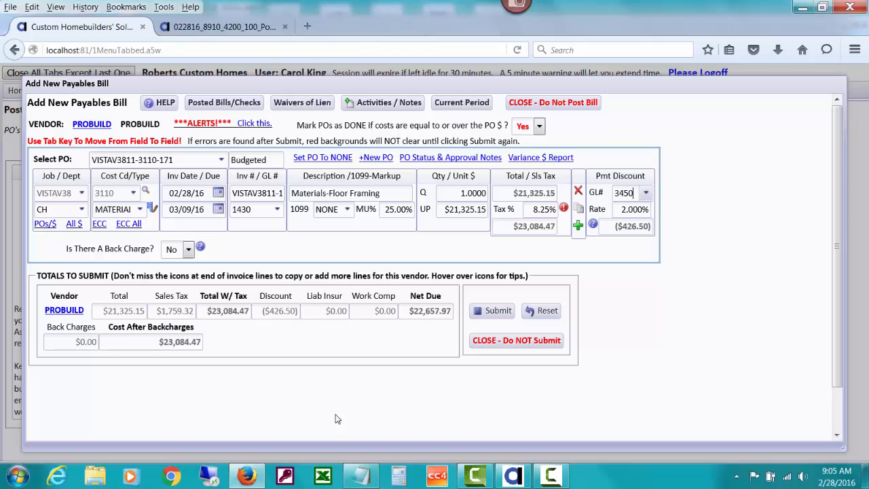
Step: Switch to Calculator to check the discount by multiplying 21325.15 by 0.02, and close it when done
left_click(401, 477)
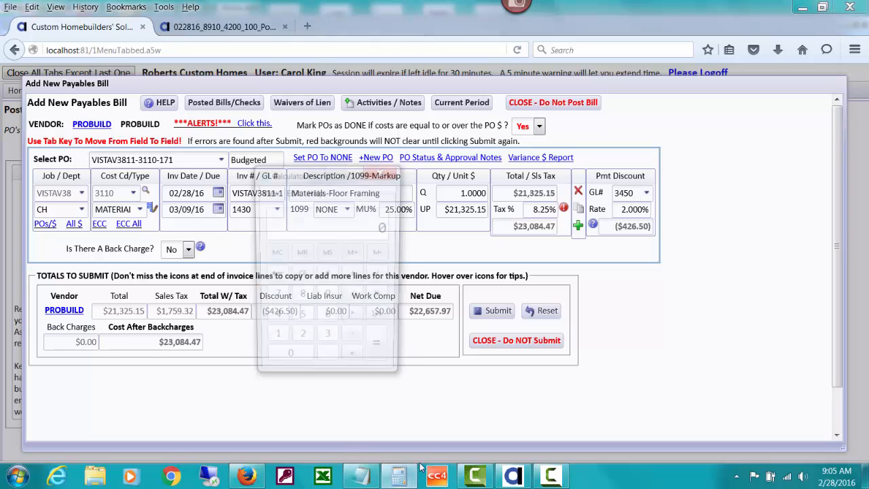
left_click_drag(304, 177, 365, 272)
type("2")
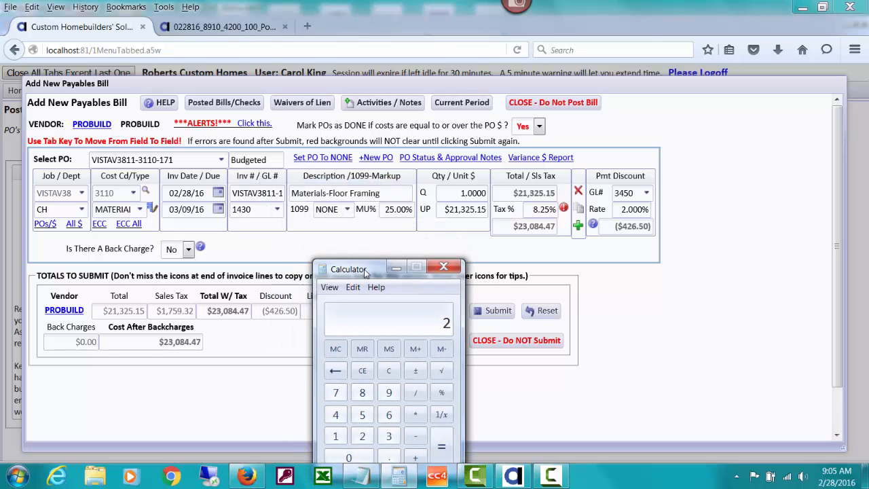
type("1325.15 ")
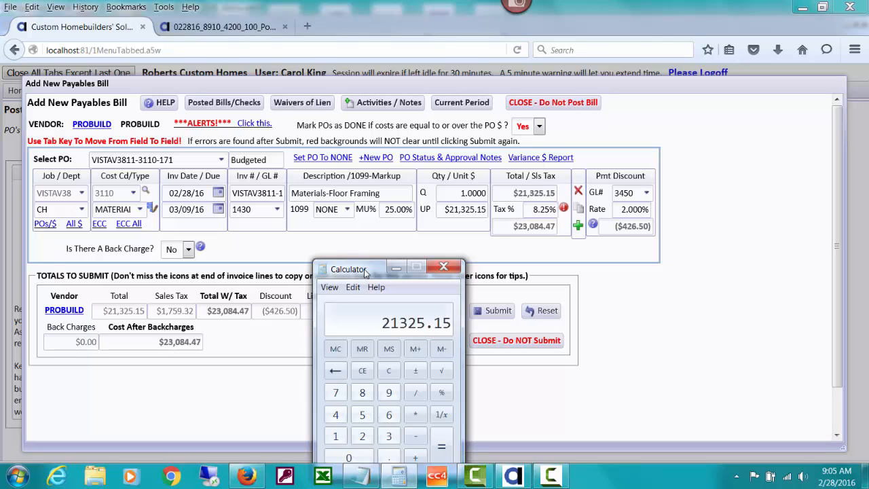
type("* 0.02")
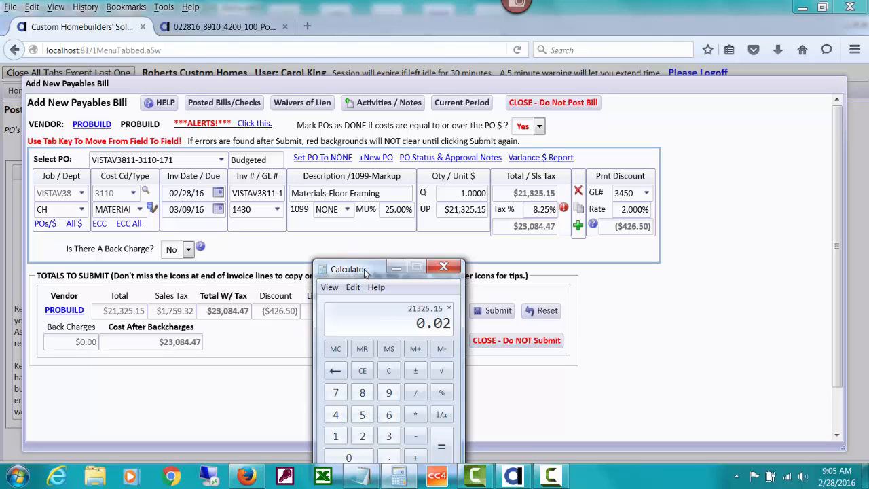
key("Return")
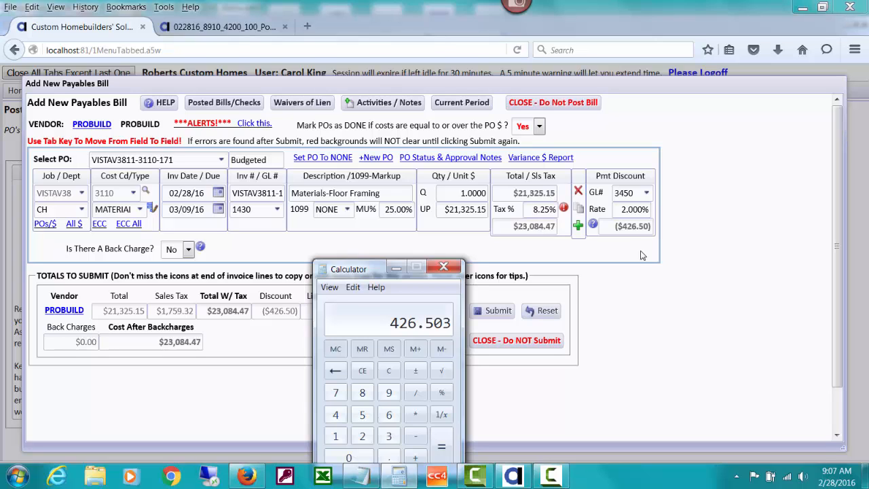
left_click(445, 267)
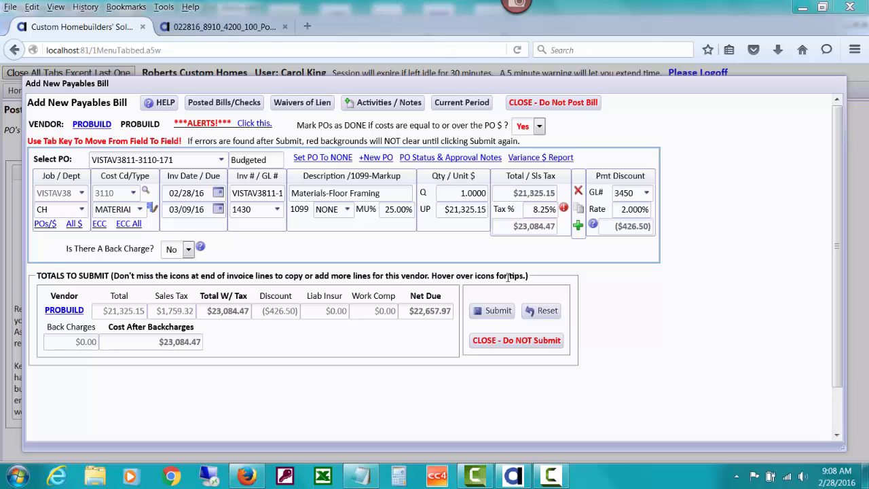
Step: Submit the bill despite the alerts, posting it as unpaid to pay later, and view the posted entries
left_click(495, 310)
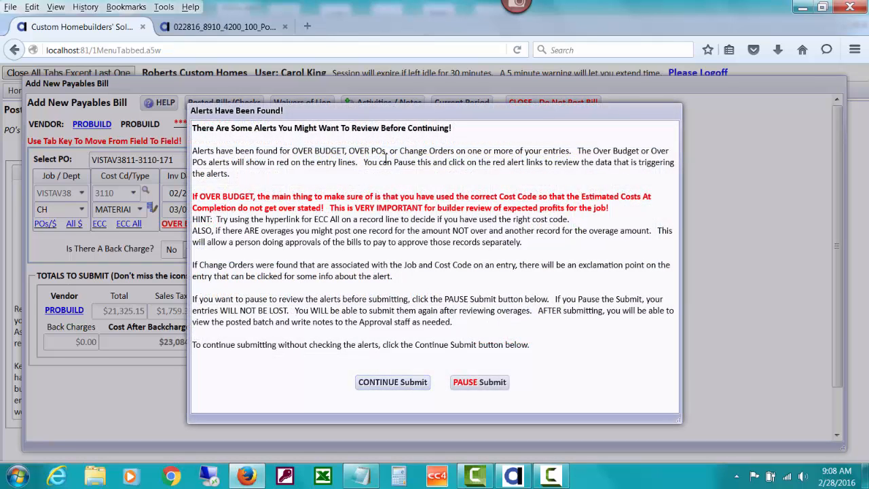
left_click_drag(374, 115, 480, 118)
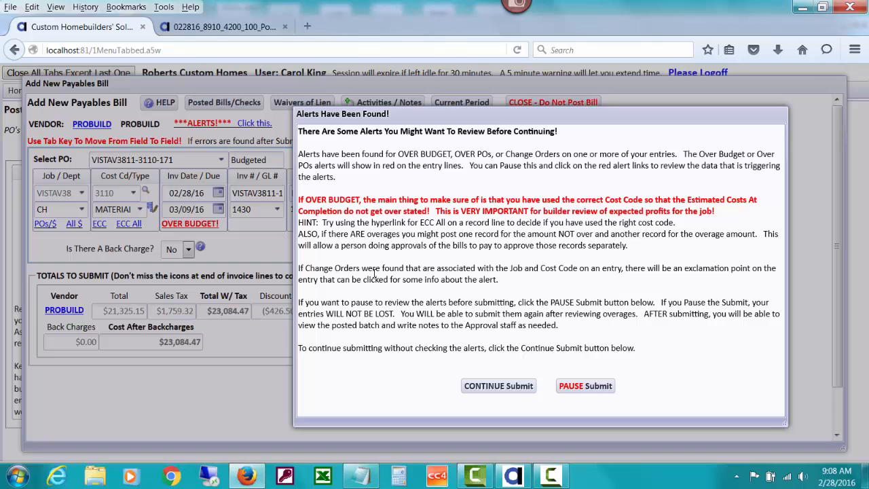
left_click(496, 385)
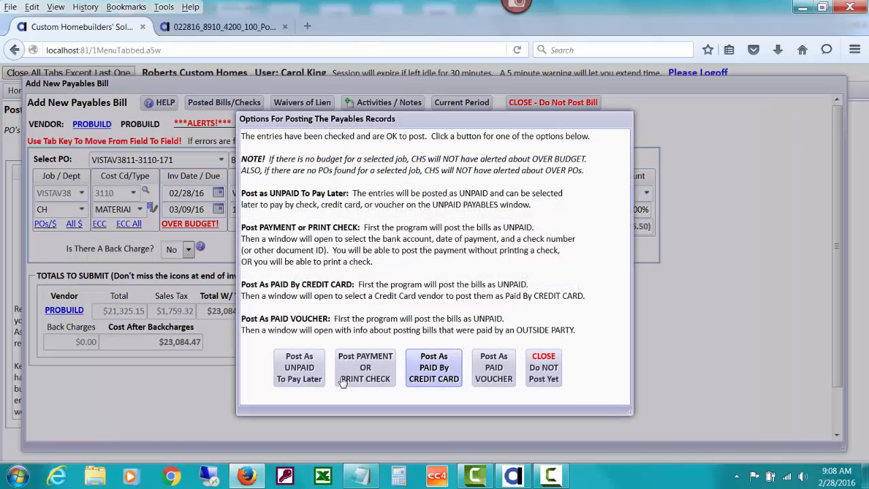
left_click(304, 382)
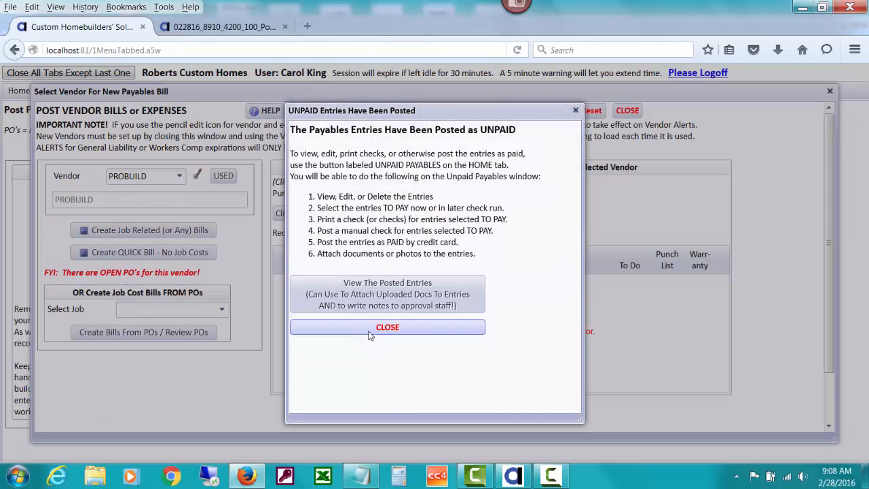
left_click(389, 292)
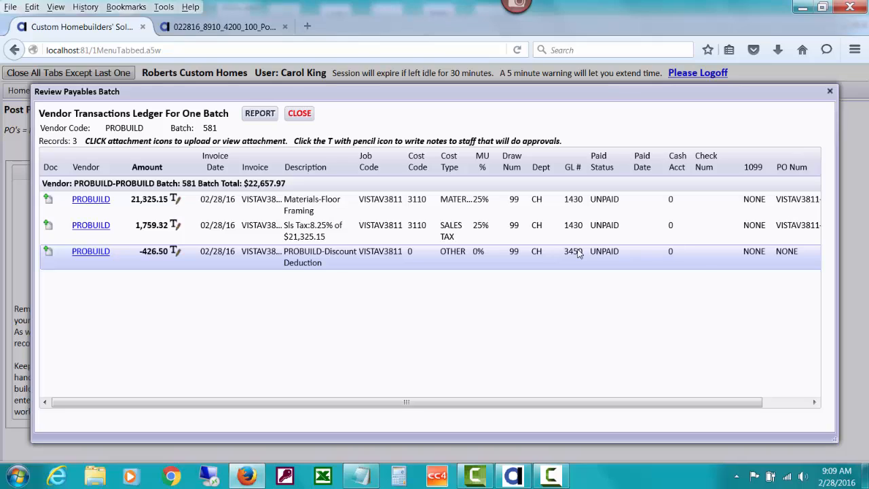
Step: Check the discount line's GL number in the posted batch, and close the batch review and vendor bill windows
mouse_move(578, 252)
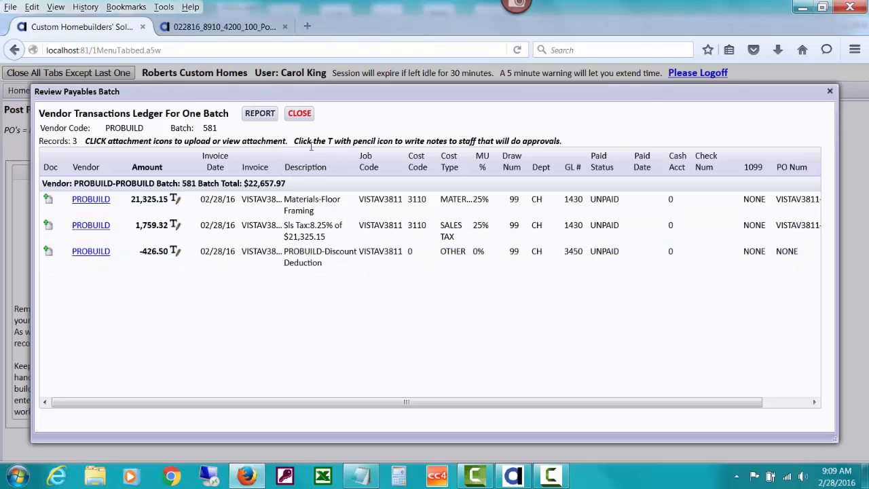
left_click(302, 114)
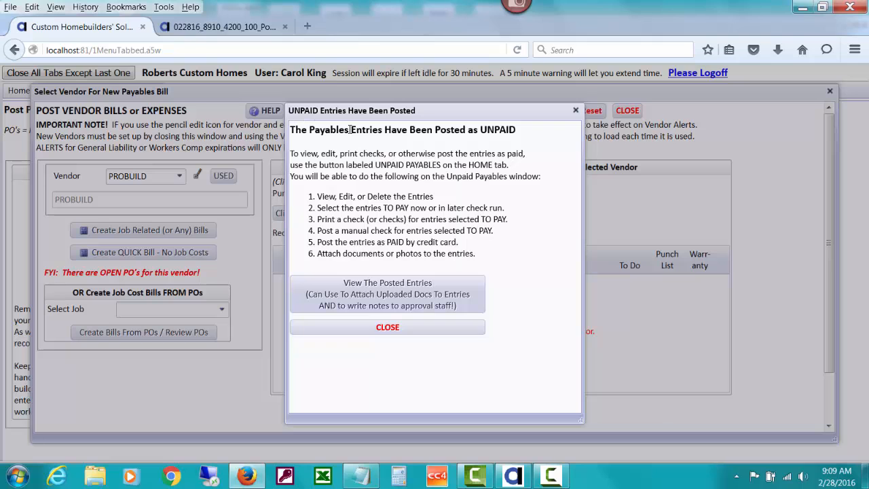
left_click(418, 327)
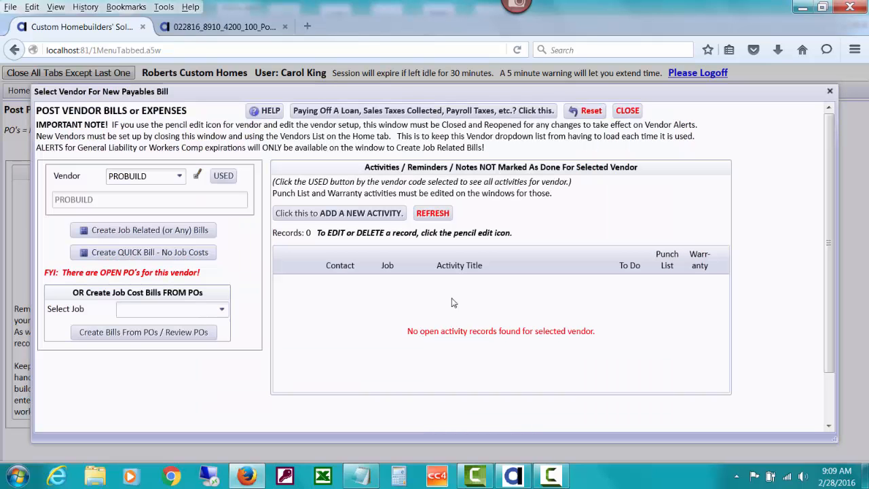
left_click(624, 113)
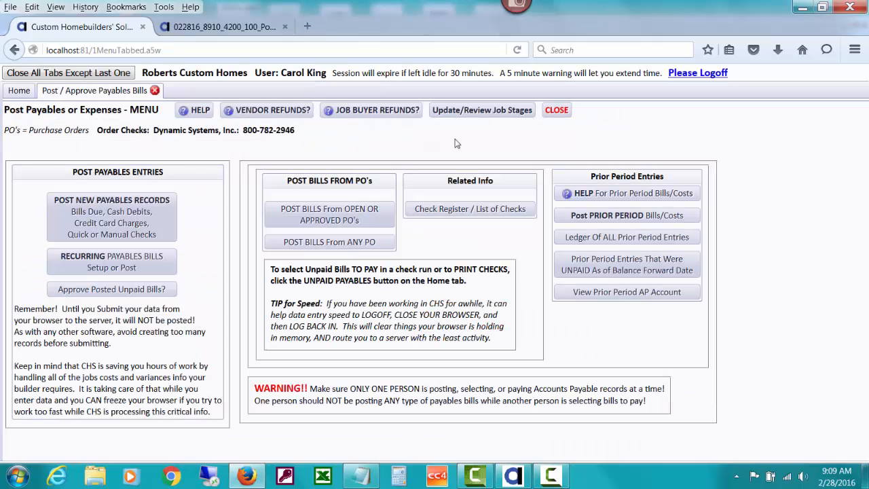
Step: Open the unpaid payables for vendor PROBUILD only
left_click(10, 94)
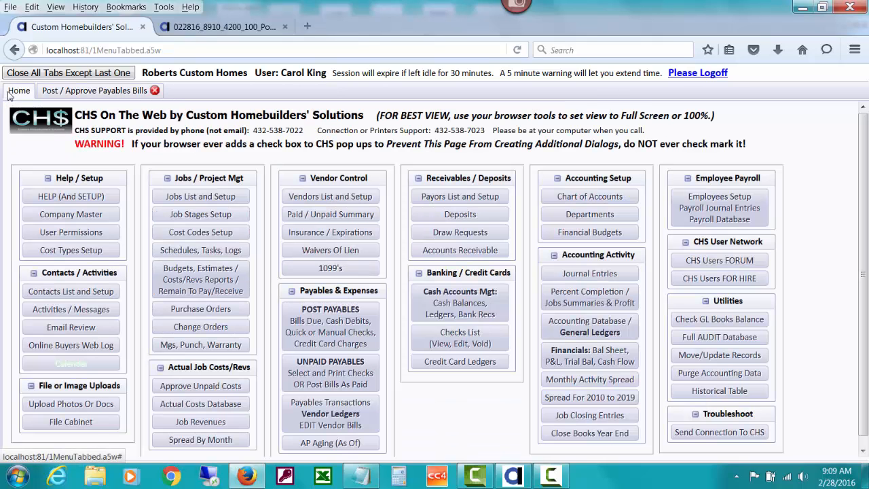
left_click(293, 366)
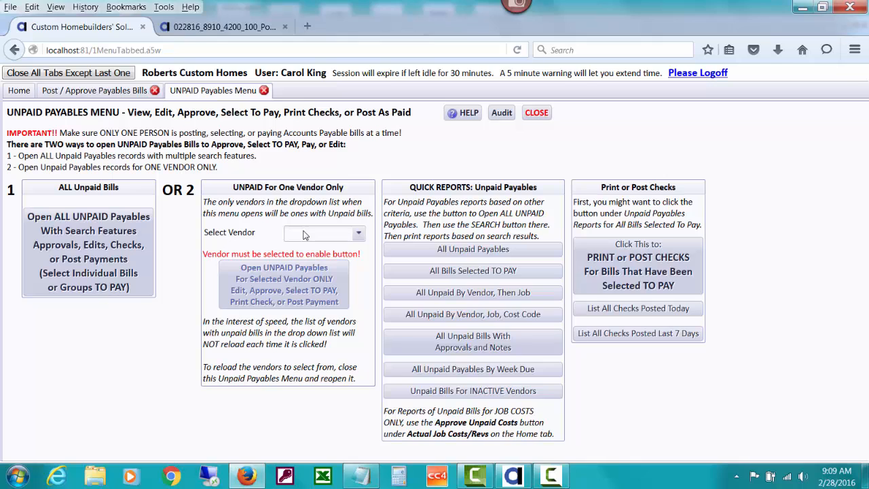
left_click(304, 232)
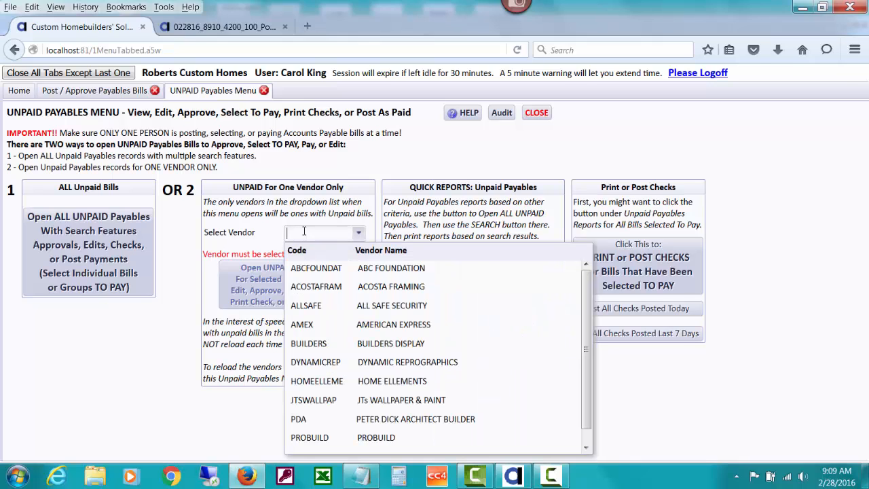
type("pro")
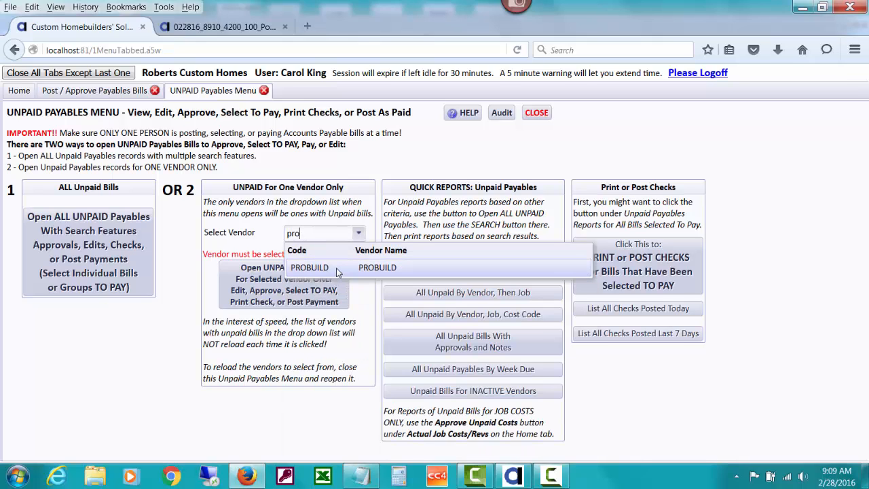
left_click(335, 269)
left_click(326, 289)
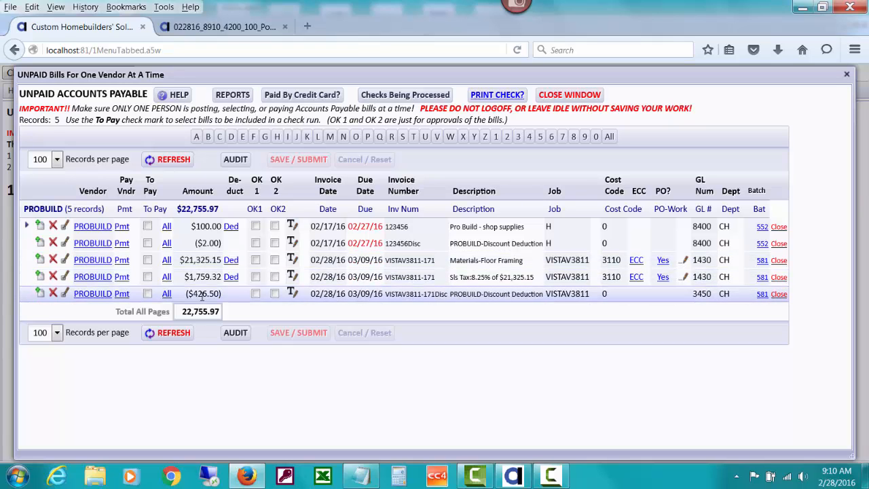
Step: Delete the Materials-Floor Framing entry of batch 581 and its related sales tax entry from the unpaid bills
left_click(53, 260)
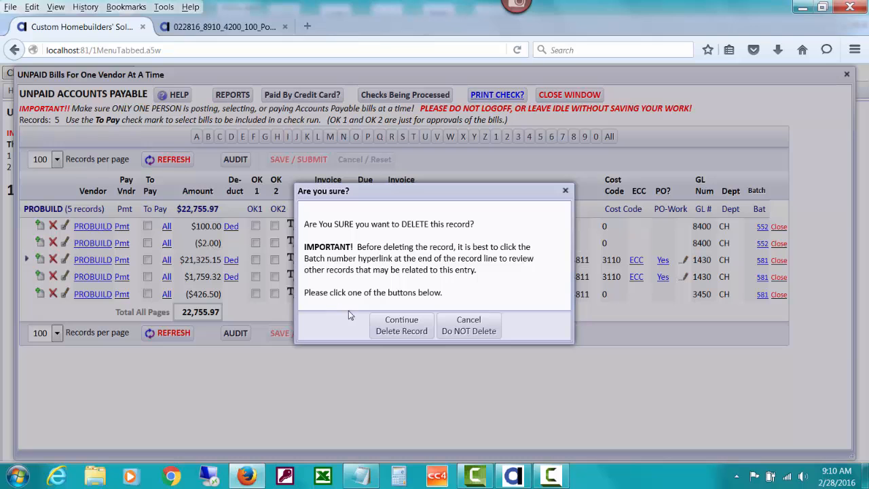
left_click(385, 325)
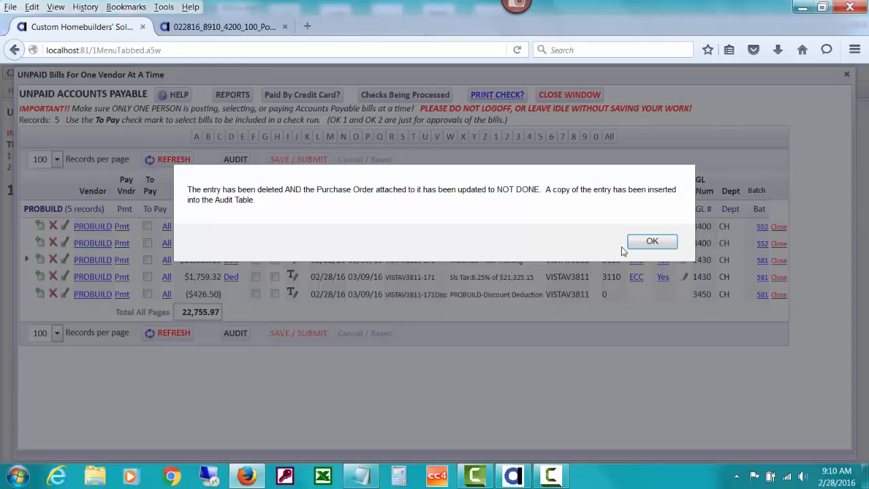
left_click(640, 242)
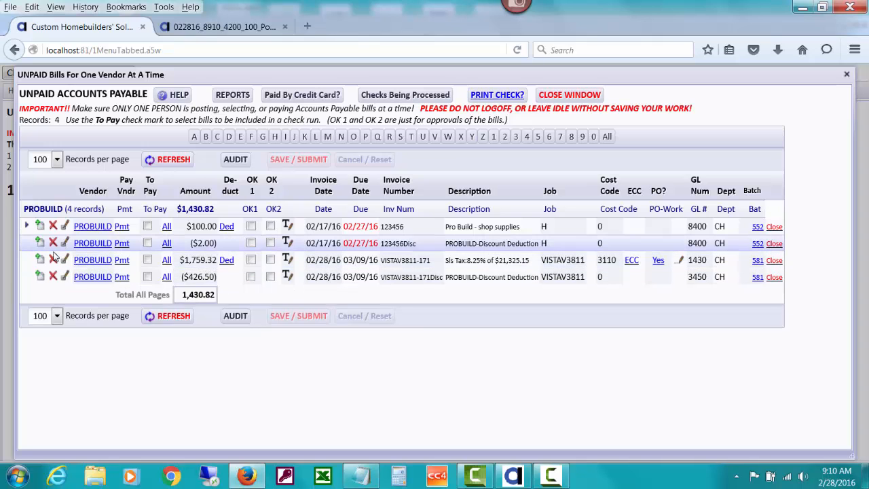
left_click(53, 258)
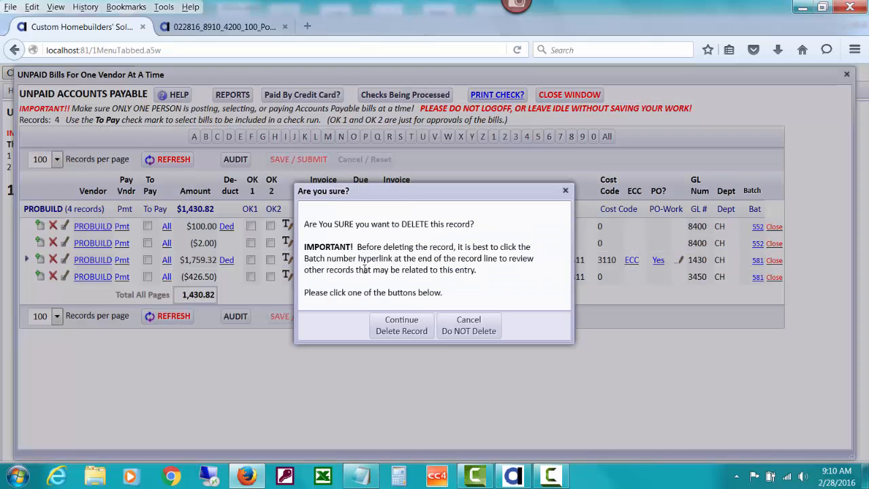
left_click(404, 332)
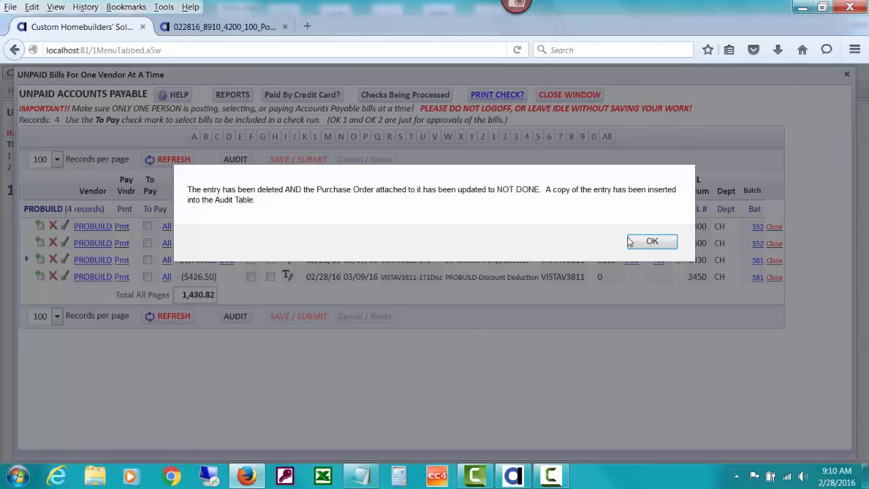
left_click(645, 241)
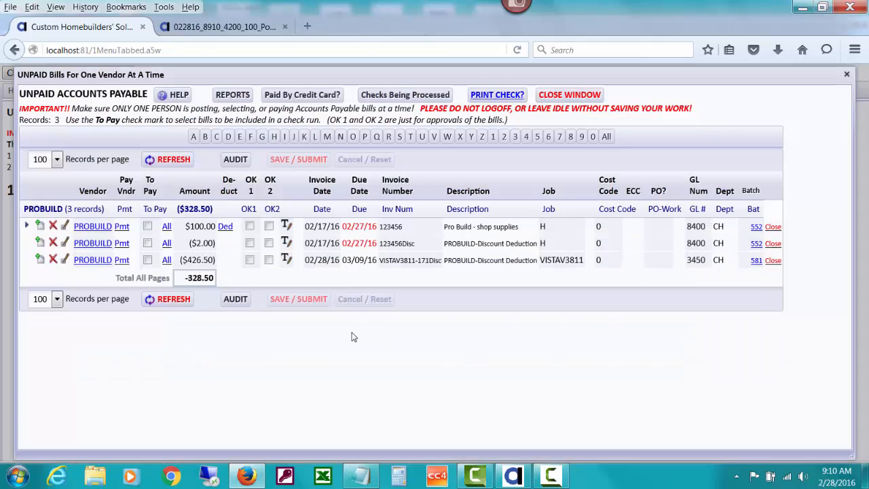
Step: Delete the batch 581 discount deduction for job VISTAV3811 and close the unpaid payables
left_click(54, 259)
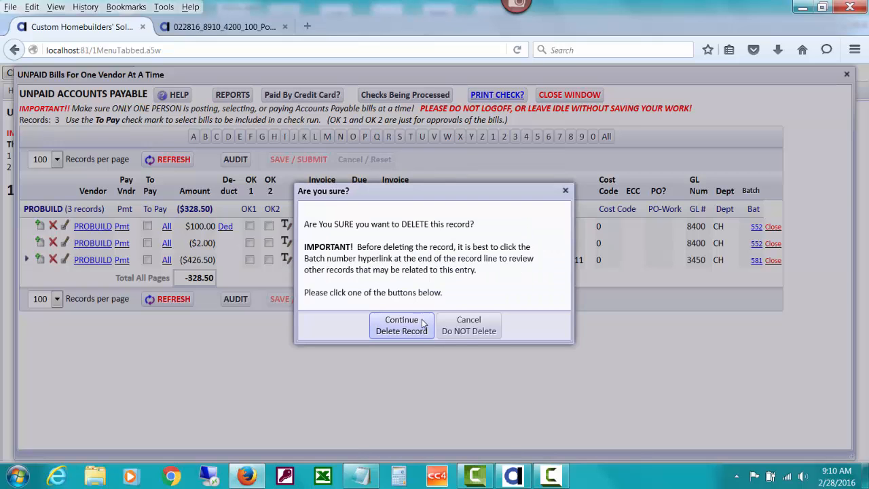
left_click(422, 323)
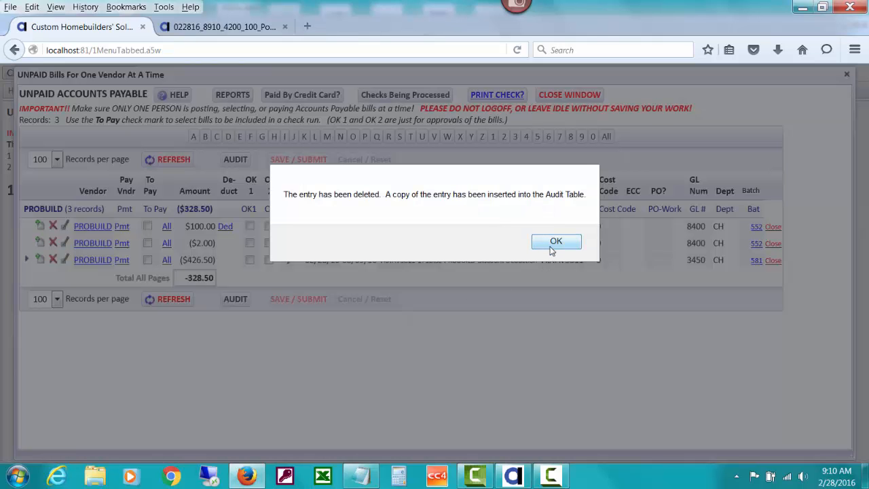
left_click(552, 245)
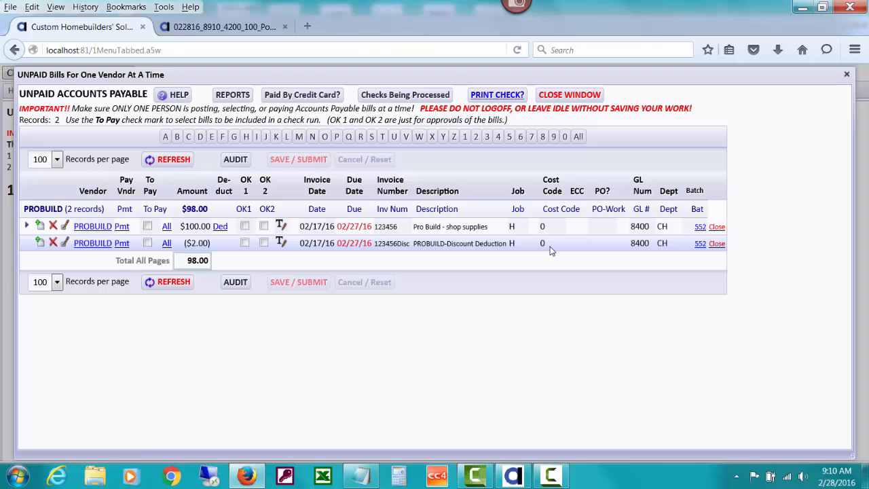
left_click(564, 95)
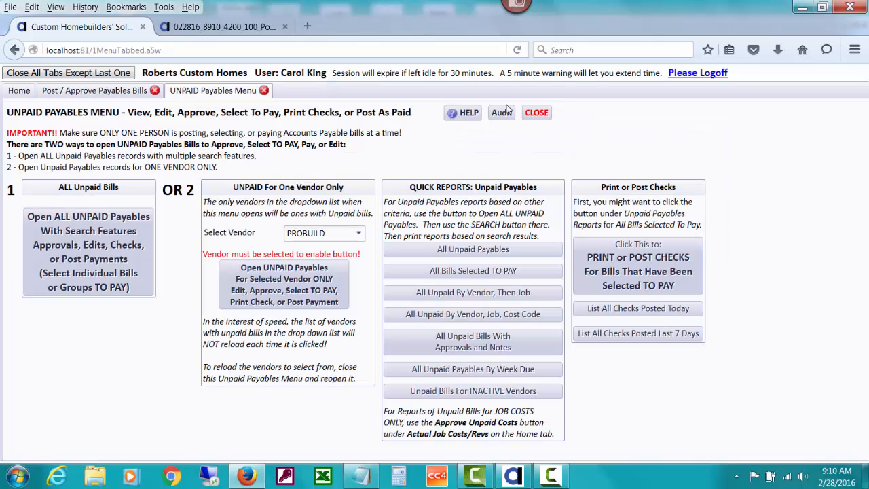
left_click(535, 113)
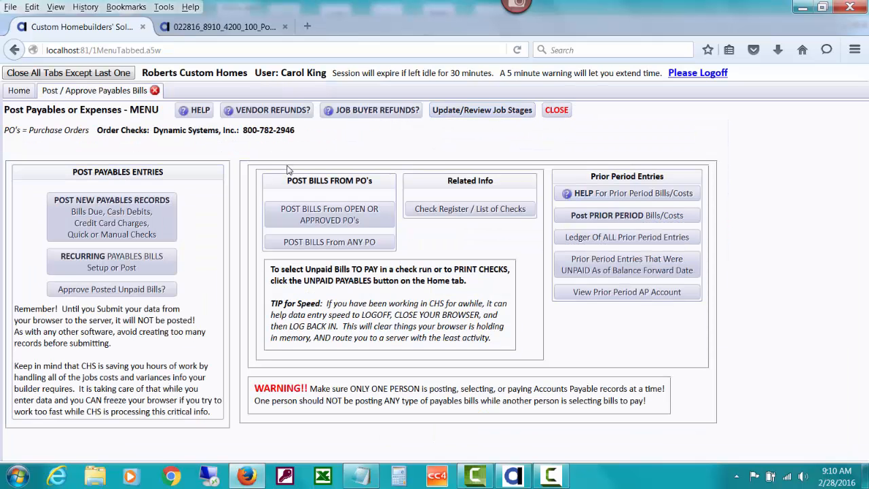
Step: Start a new job-related payables bill for vendor PROBUILD
left_click(161, 219)
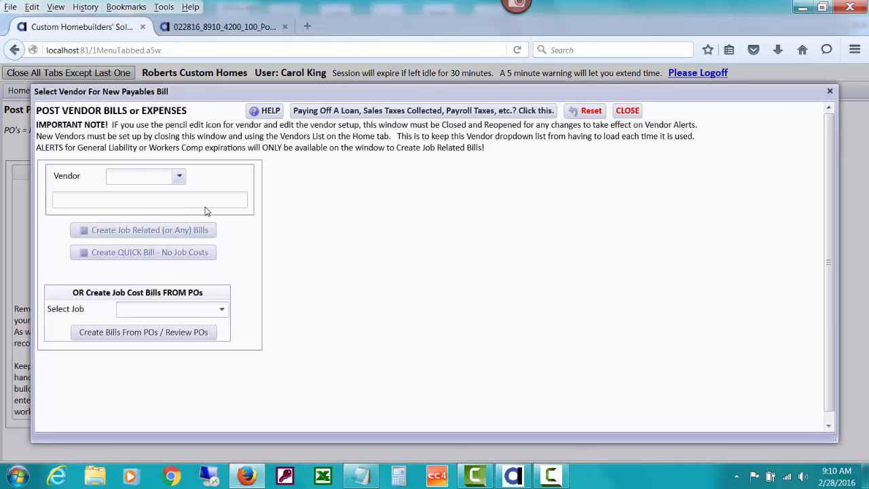
type("pro")
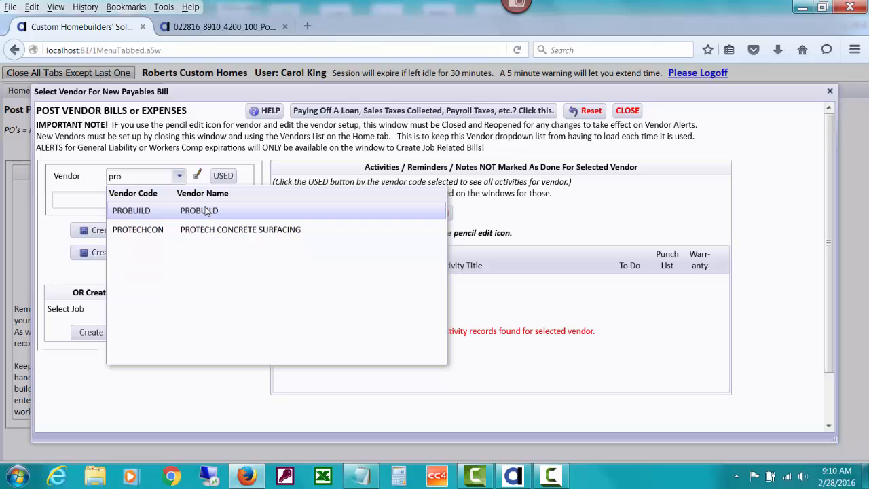
left_click(207, 212)
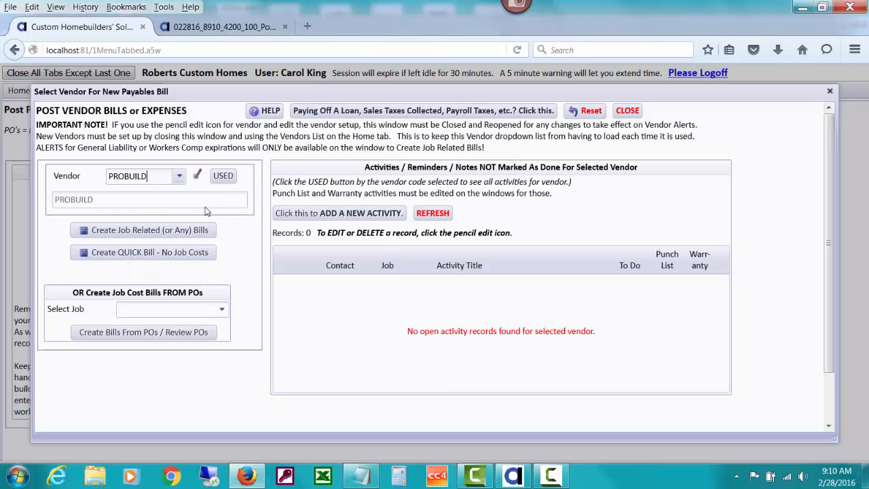
left_click(175, 230)
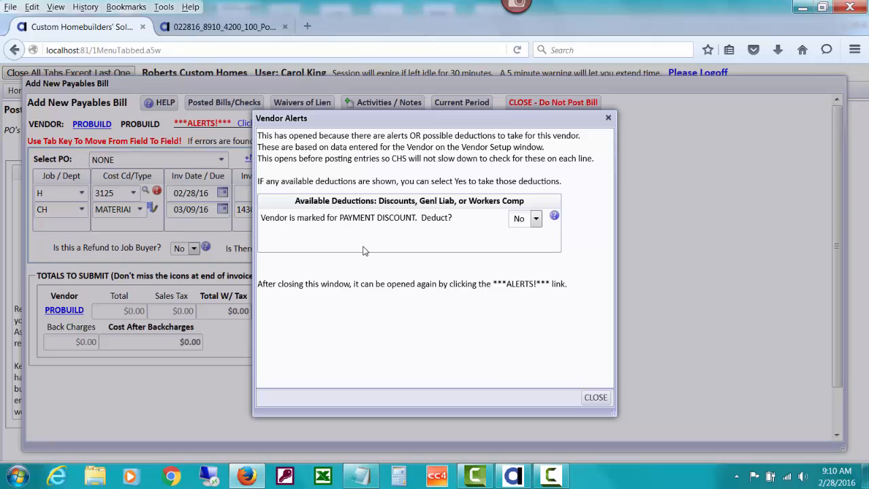
Step: Take the vendor's payment discount on the bill and have it posted to job costs
left_click(536, 219)
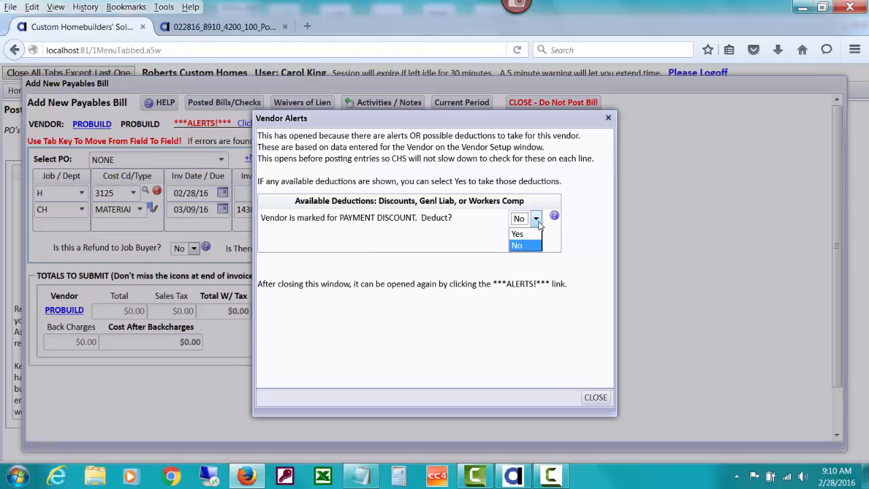
left_click(522, 234)
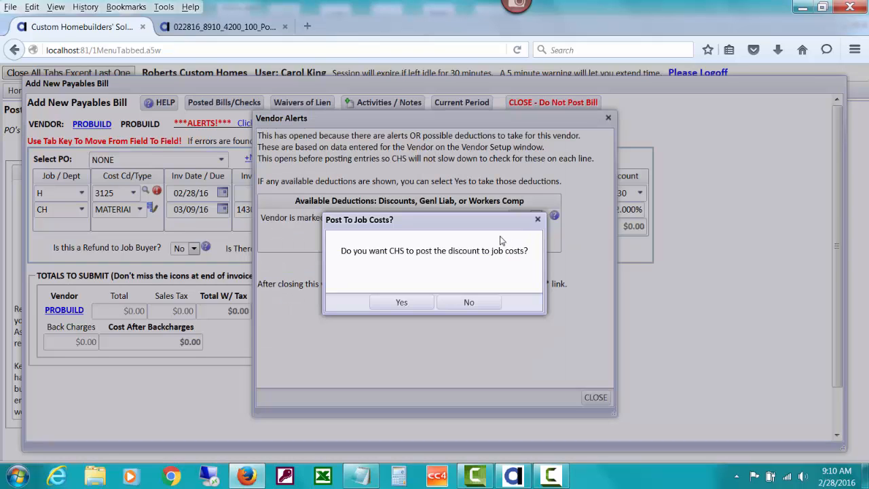
left_click(402, 304)
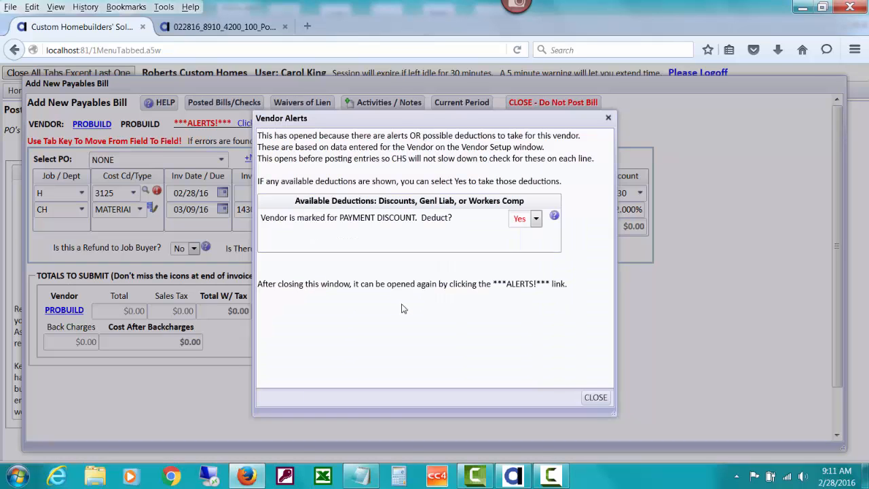
left_click(595, 398)
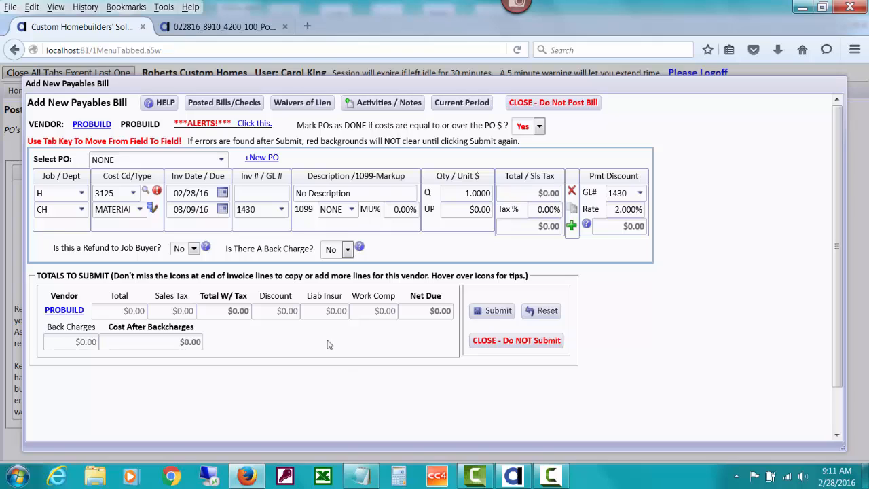
left_click(219, 162)
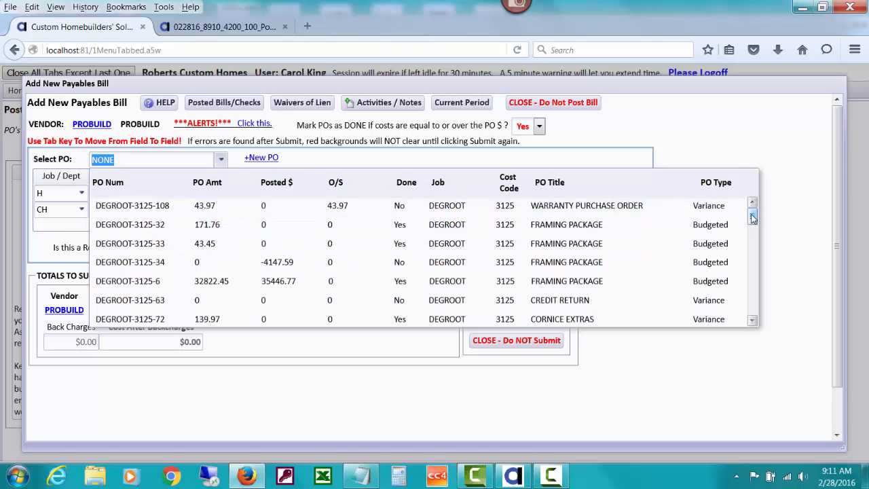
left_click_drag(752, 218, 723, 285)
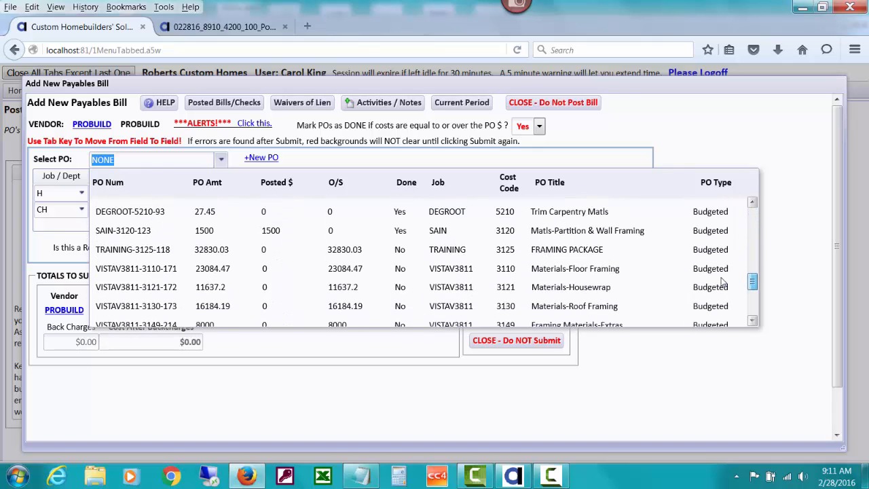
left_click(339, 271)
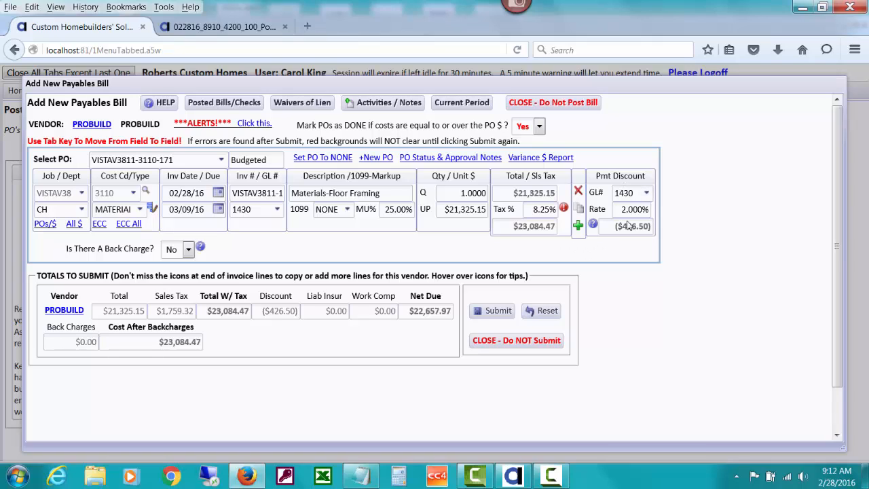
Step: Submit the job-cost discounted bill despite the alerts, post it as unpaid to pay later, and view its posted entries
left_click(498, 311)
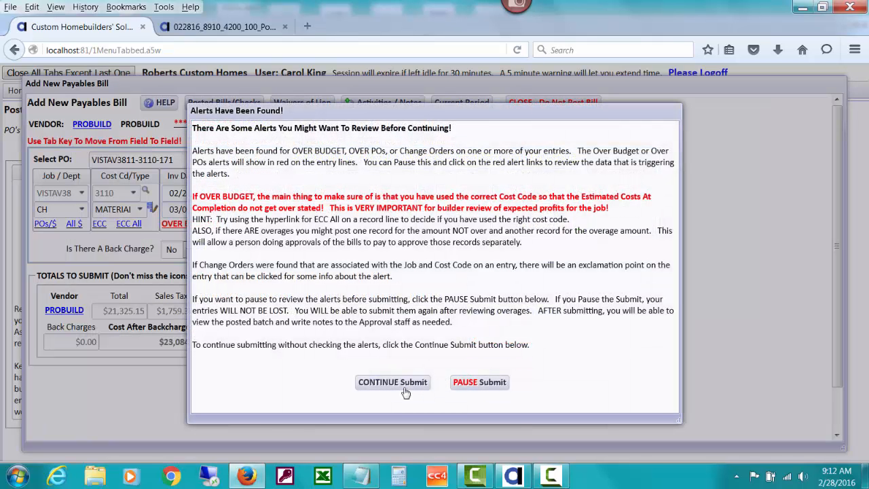
left_click(404, 383)
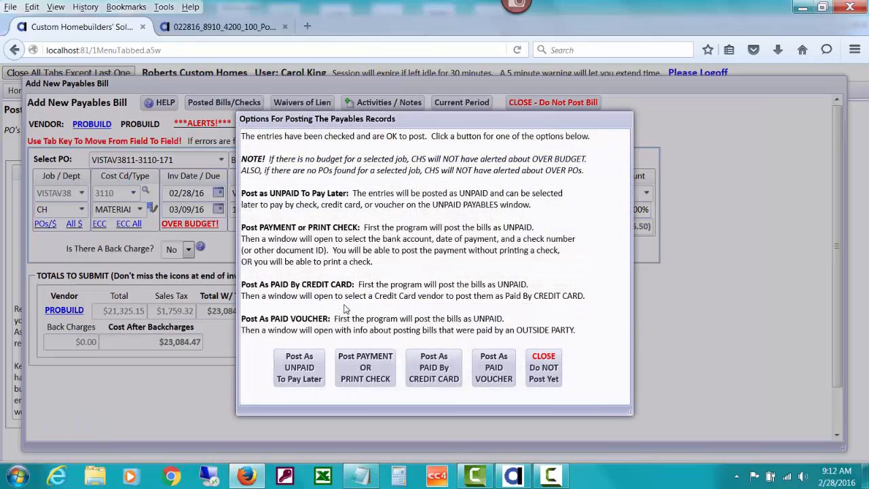
left_click(310, 367)
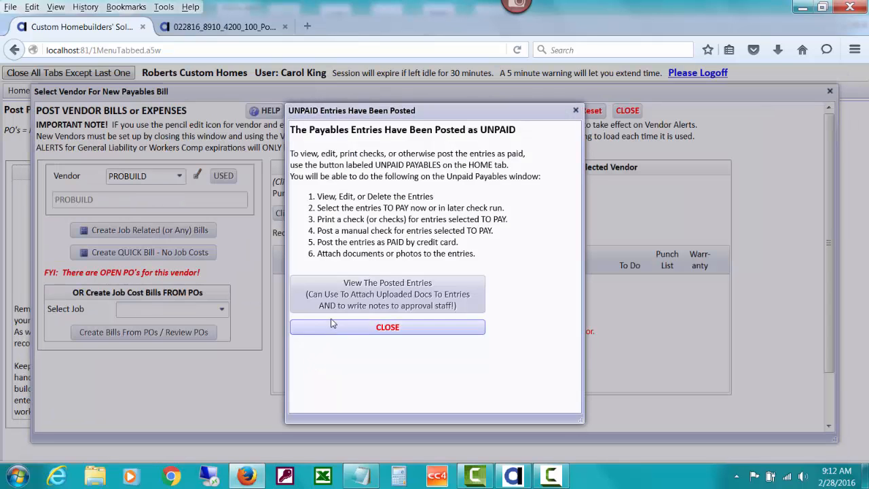
left_click(334, 305)
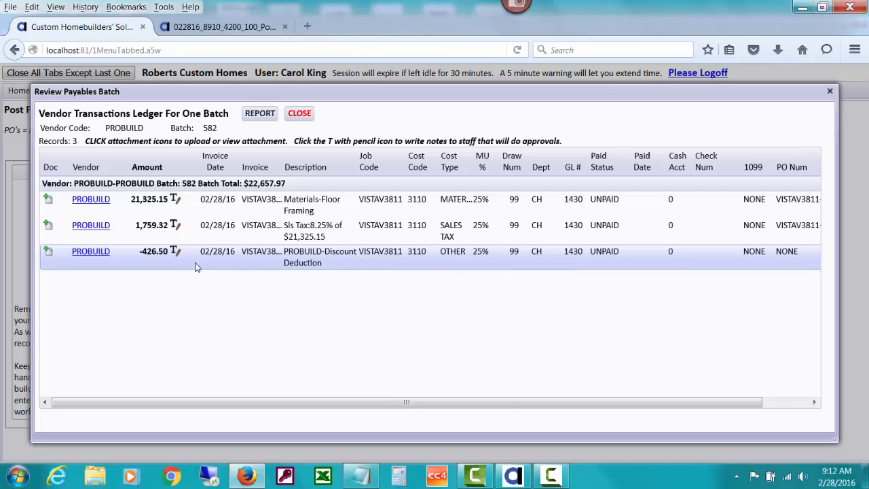
Step: Close the posted batch review, the posting confirmation and the payables windows to return to the home menu
left_click(299, 113)
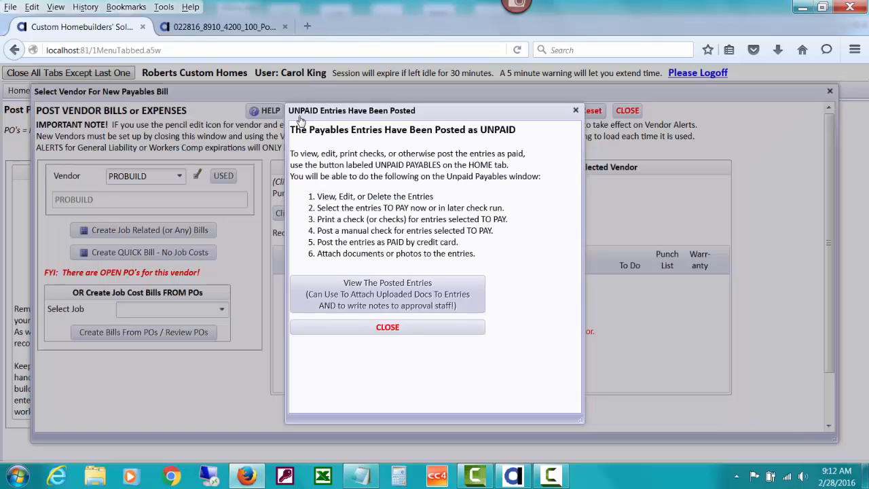
left_click(420, 328)
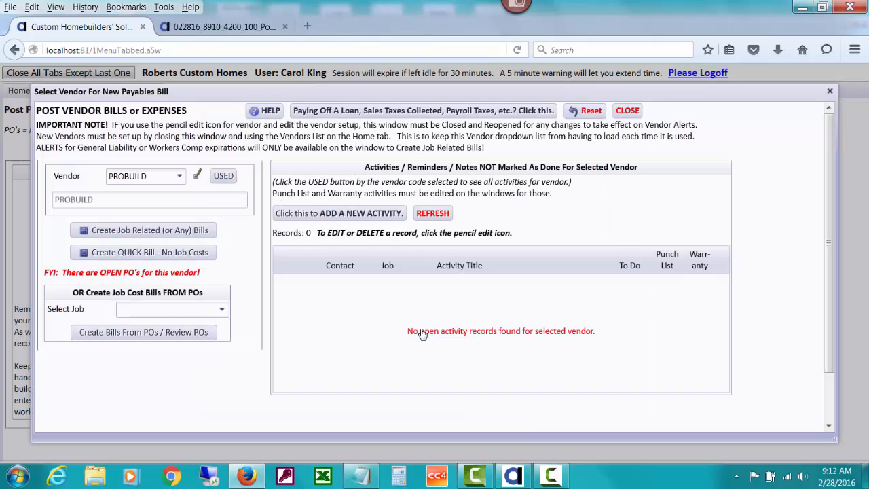
left_click(626, 110)
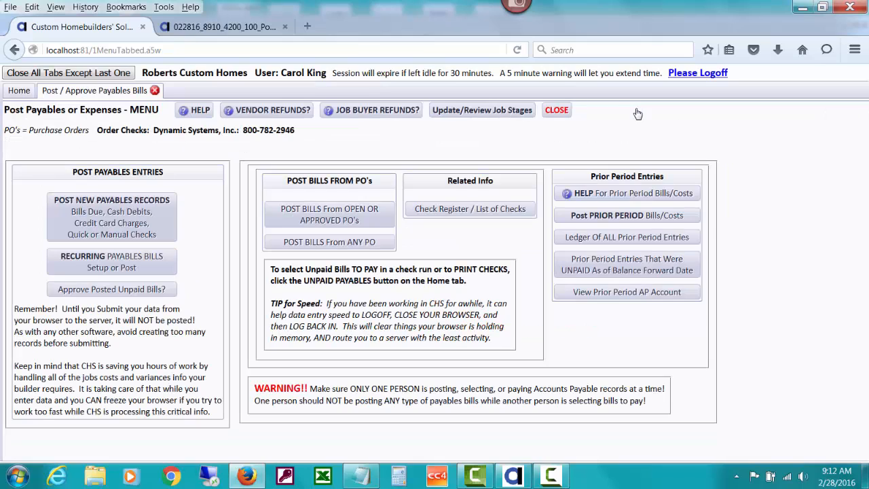
left_click(556, 111)
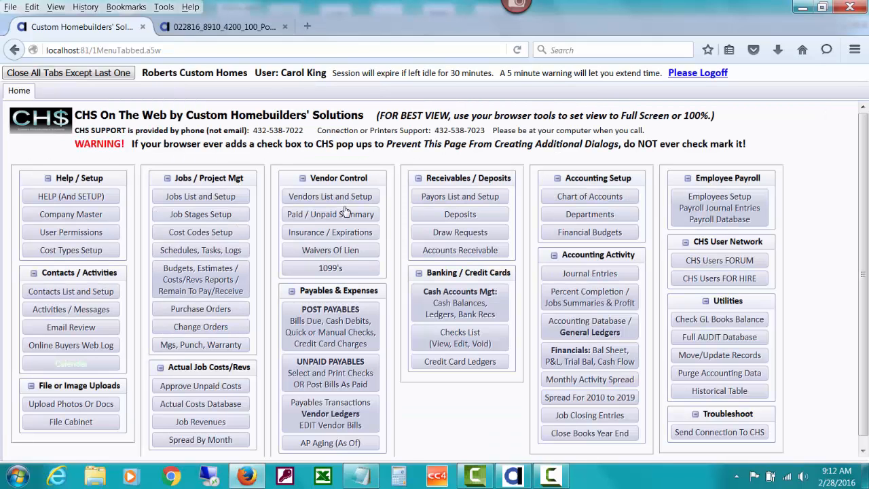
Step: Open the actual job cost and revenue reports for job VISTAV3811 from the list of jobs with budgets
left_click(240, 281)
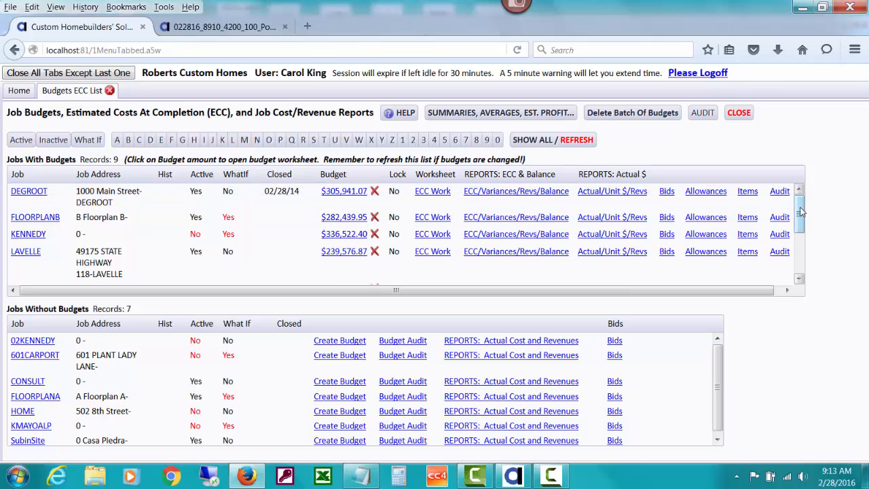
left_click_drag(801, 212, 800, 255)
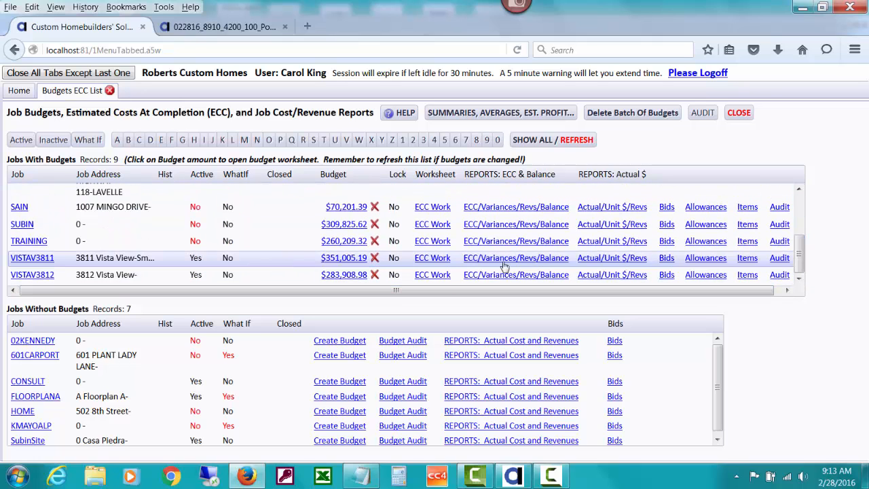
left_click(602, 259)
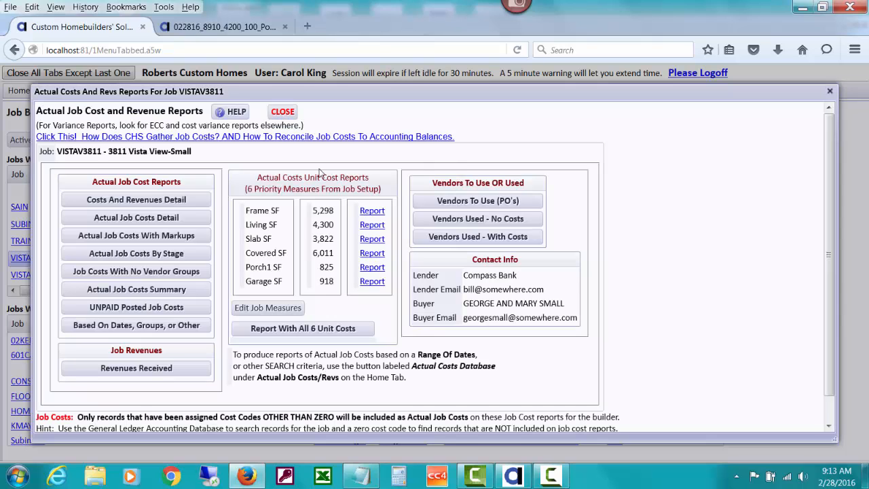
Step: Examine the PROBUILD entries under cost code 3110-Materials-Floor Framing in the Actual Job Costs Detail report, and close the report
left_click(175, 216)
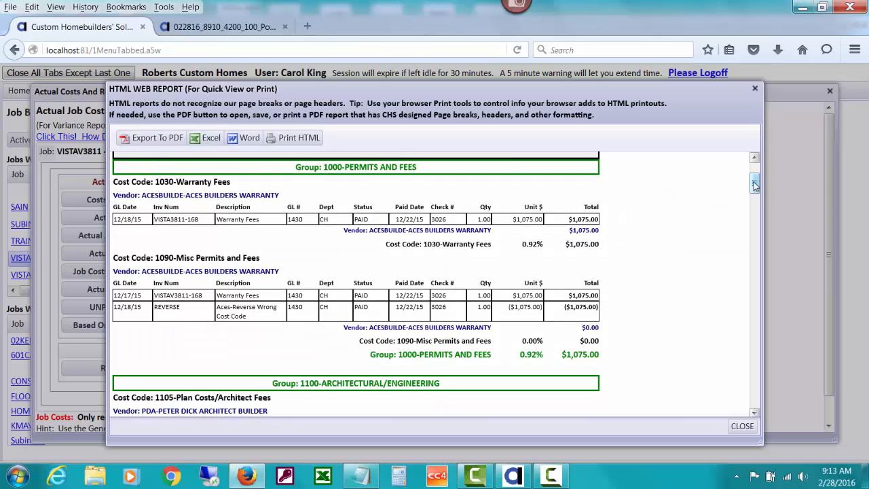
left_click_drag(753, 182, 761, 283)
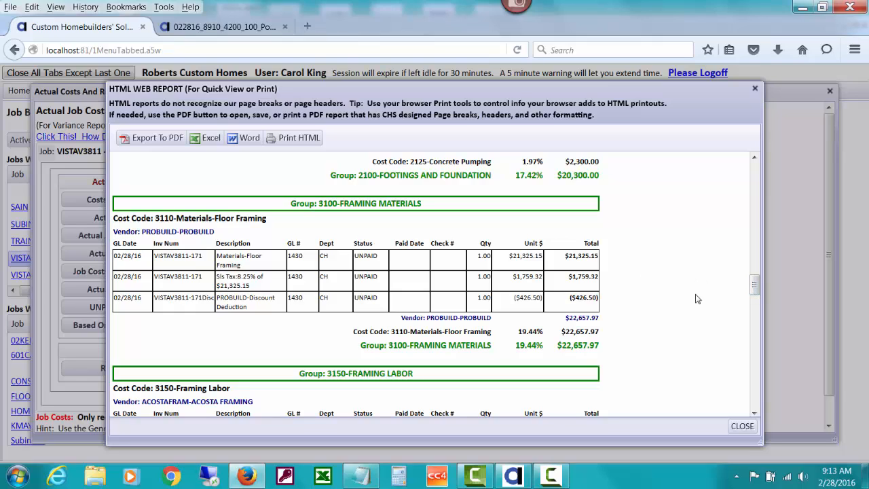
left_click(738, 426)
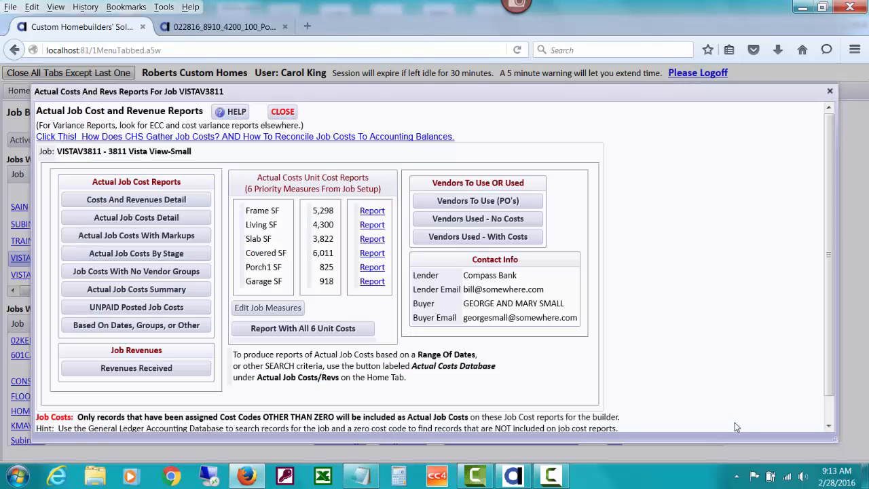